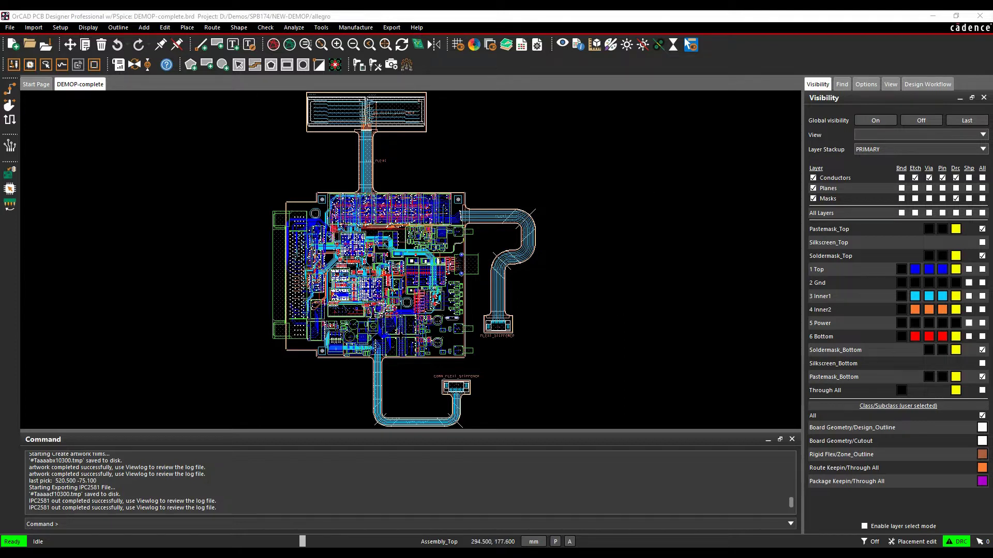
Switch to the browser and look through the IPC-2581 Consortium home page, including its free viewer downloads, and return to OrCAD PCB Designer
left_click(292, 553)
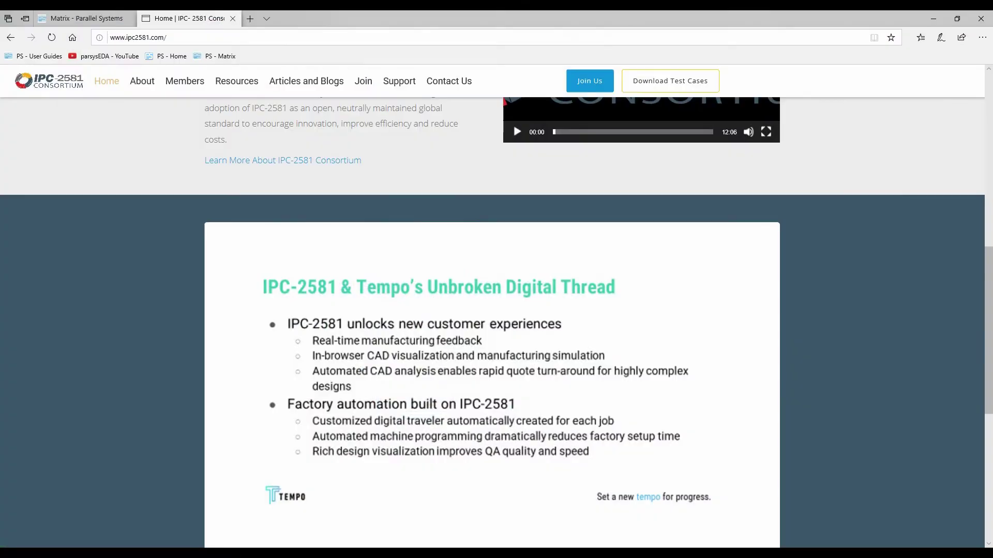
scroll(311, 109, "up", 10)
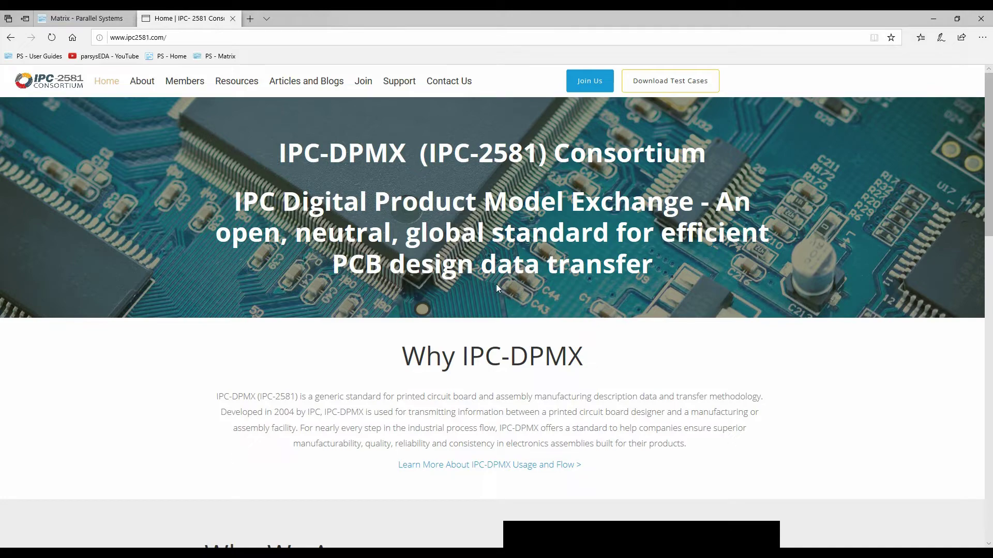
scroll(496, 287, "down", 7)
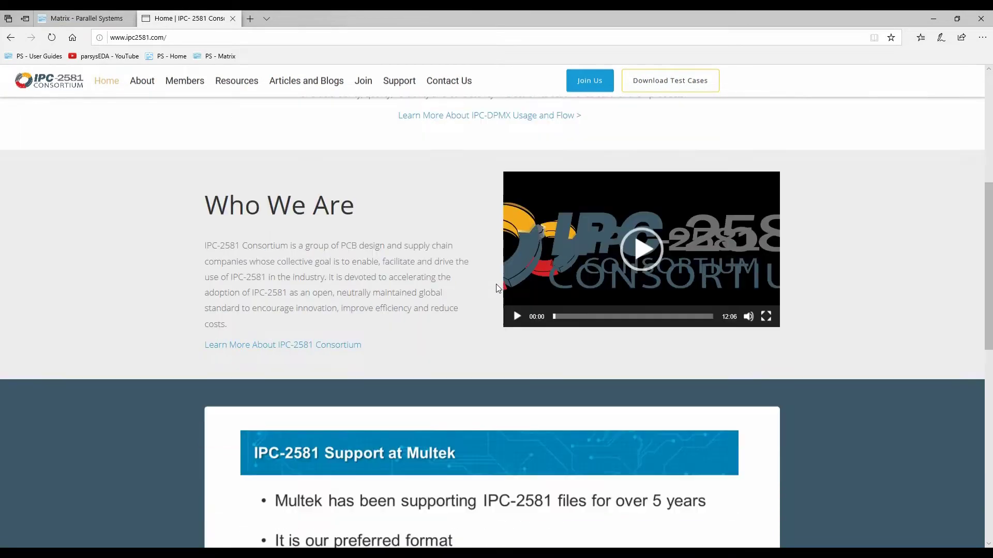
scroll(466, 244, "down", 5)
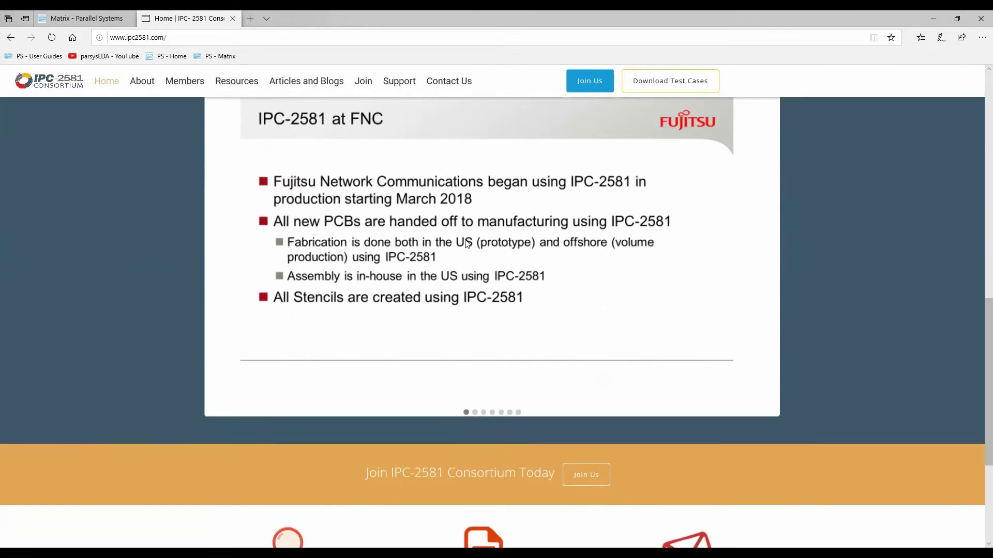
scroll(467, 243, "down", 4)
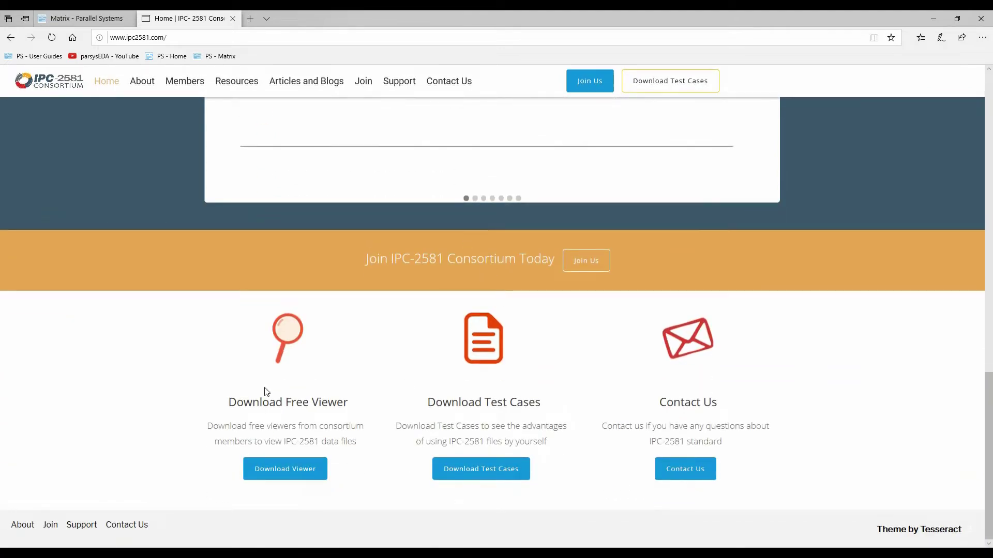
scroll(538, 421, "up", 15)
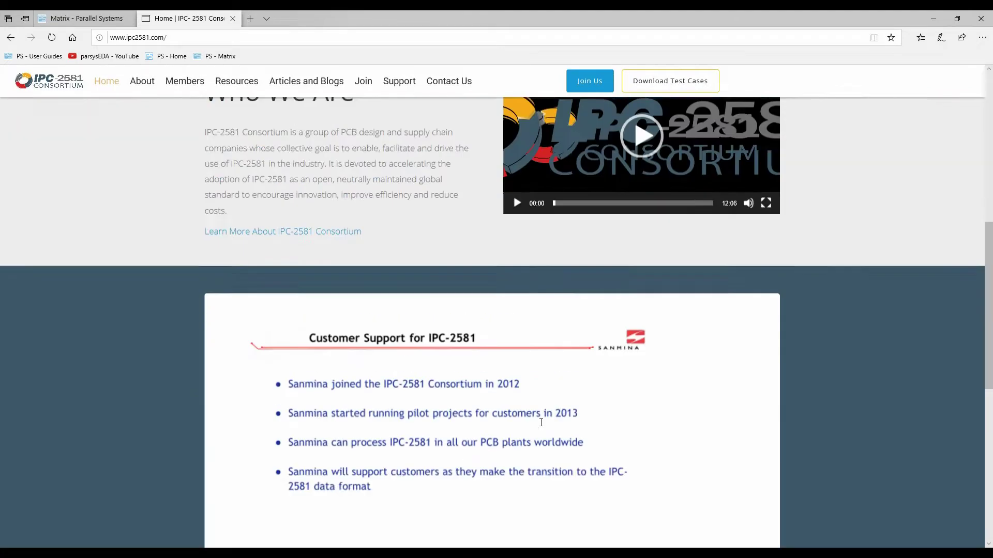
scroll(541, 424, "up", 1)
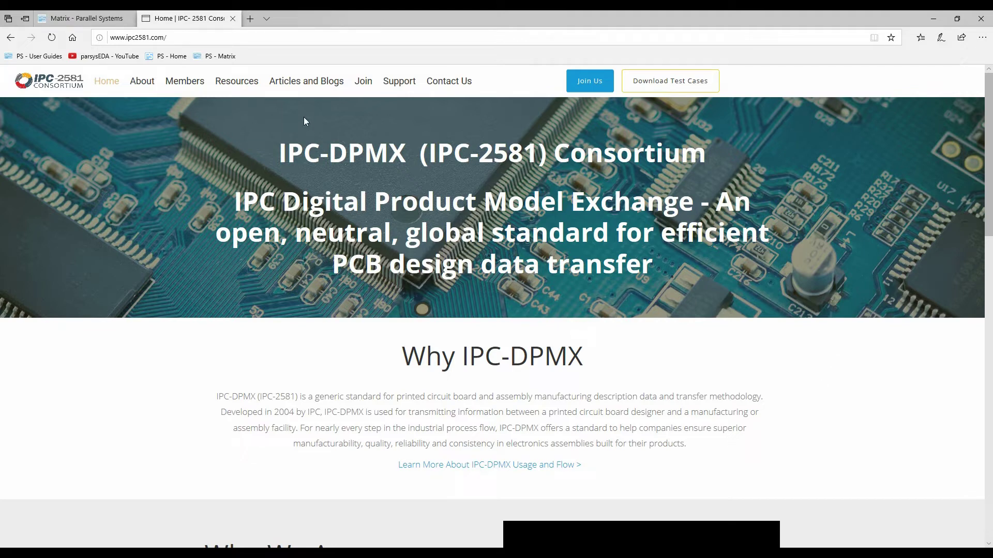
left_click(185, 38)
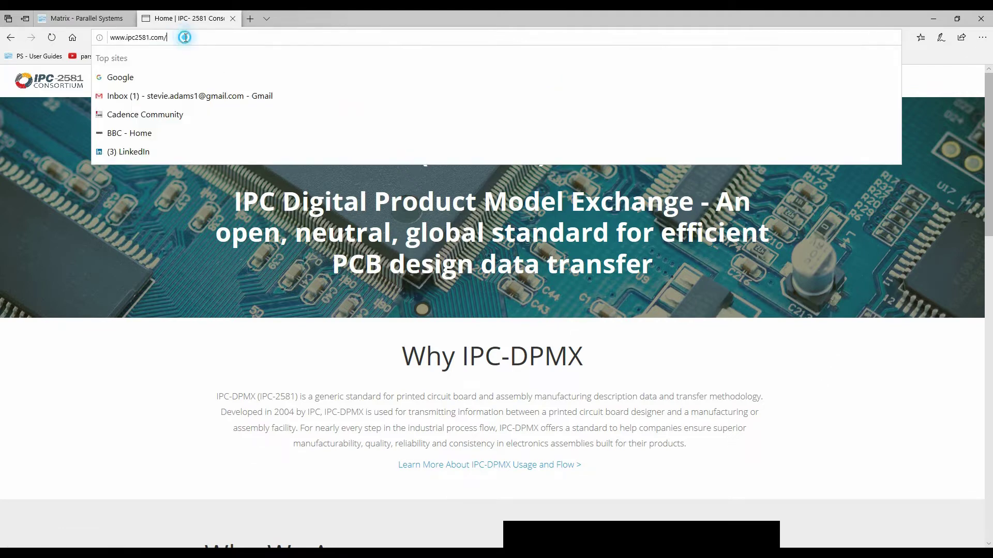
left_click(327, 313)
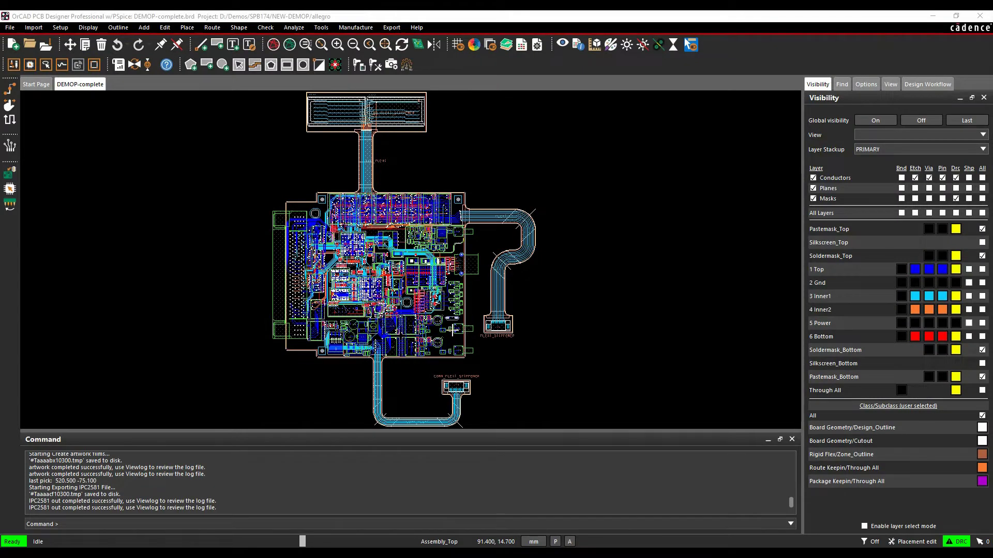
Set up an IPC-2581 export of the board with functional mode USERDEF, keeping version IPC2581-B
left_click(394, 29)
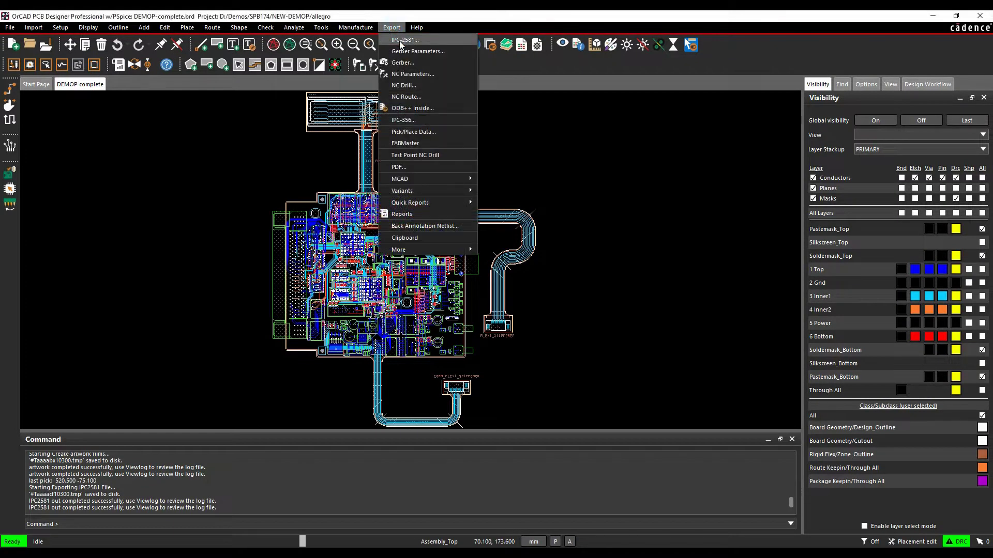
left_click(424, 39)
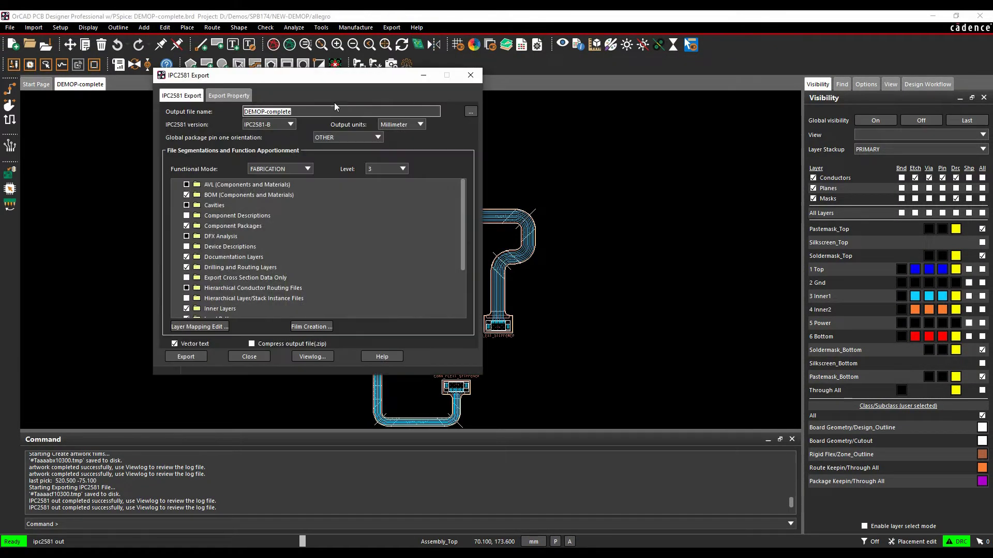
left_click_drag(301, 78, 238, 69)
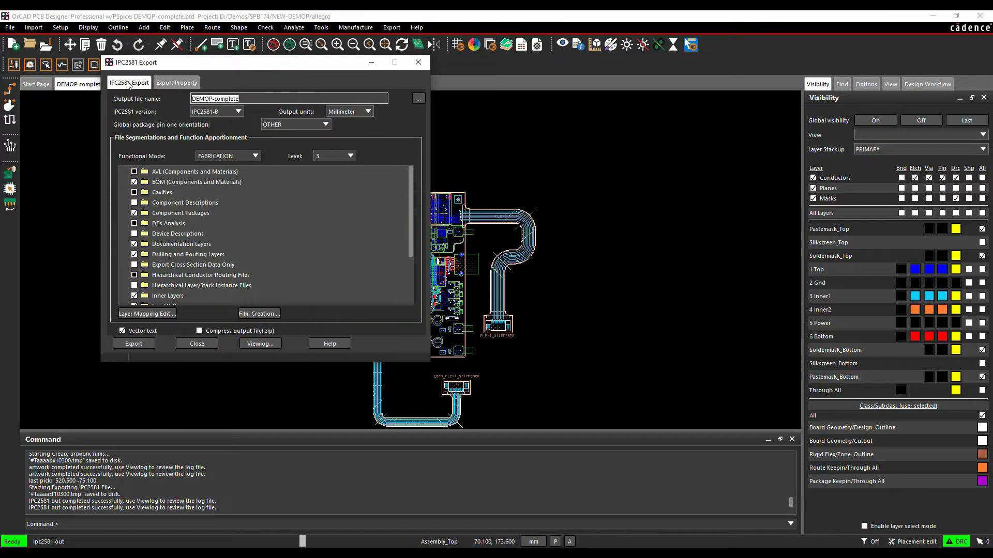
left_click(259, 156)
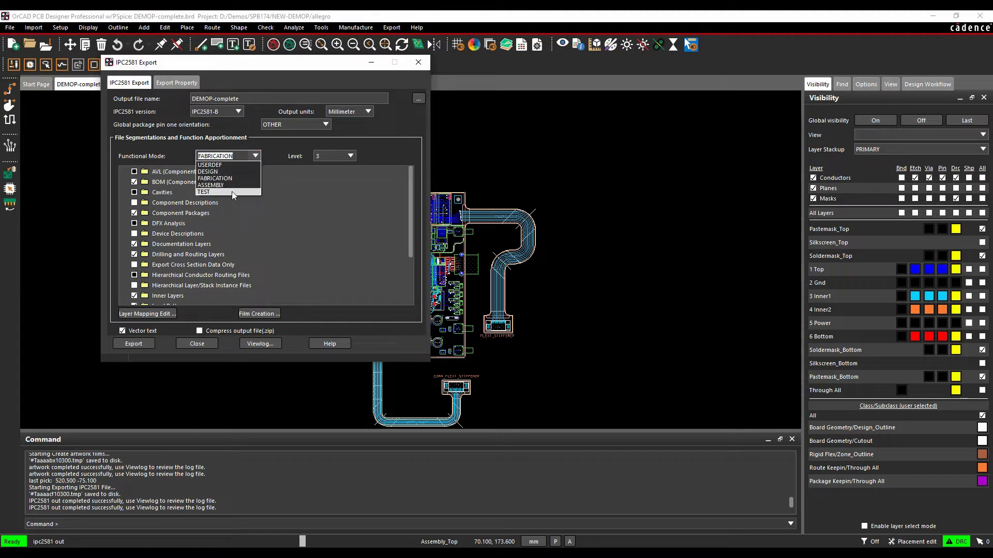
left_click(230, 164)
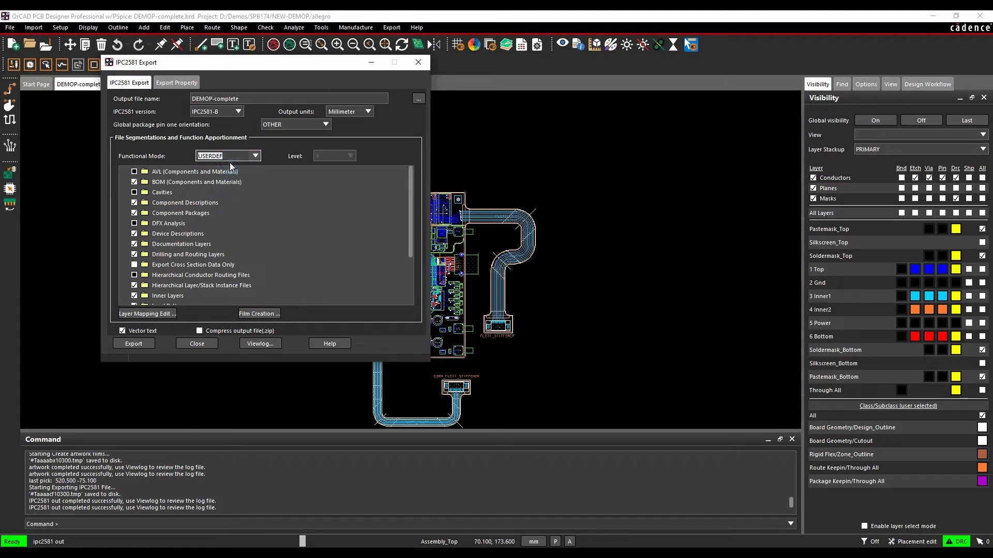
left_click(238, 112)
left_click(239, 114)
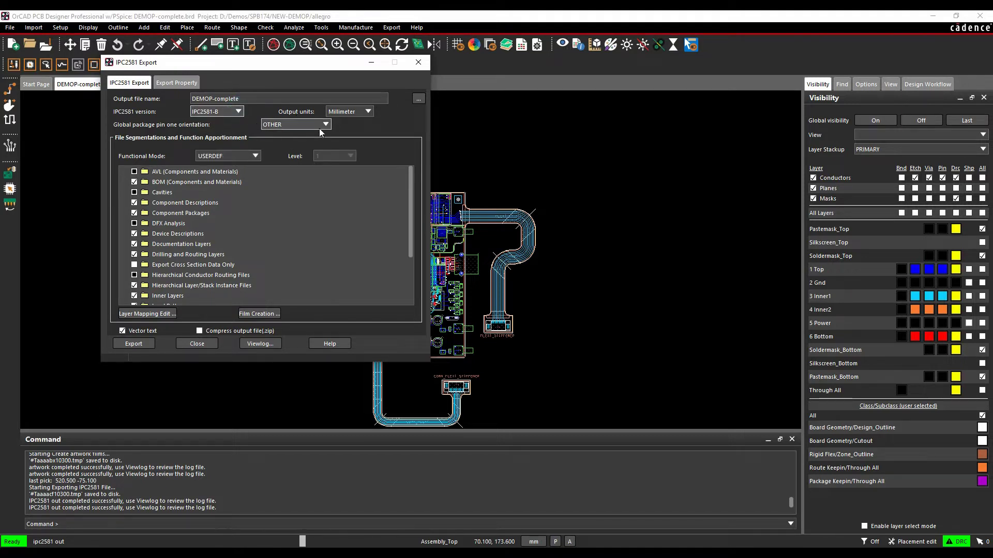
left_click(238, 99)
Examine which component and net properties can be included in the IPC-2581 export, without selecting any
left_click(177, 83)
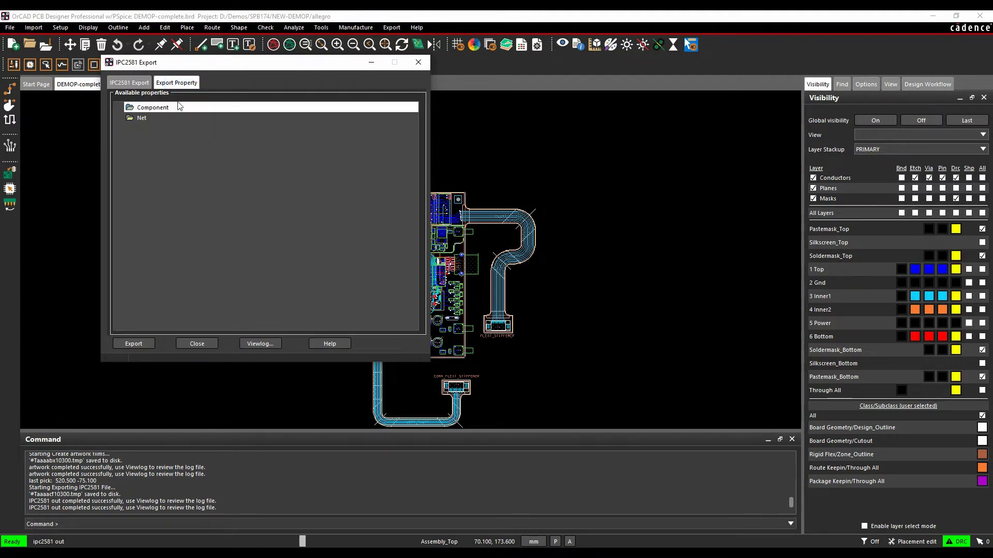
right_click(163, 108)
left_click(193, 114)
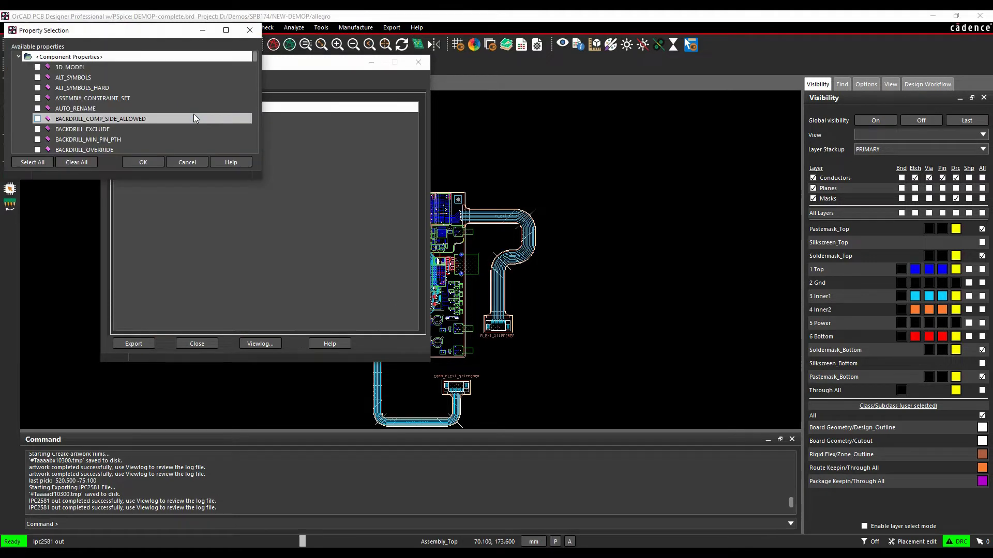
left_click(107, 61)
left_click(188, 156)
left_click(150, 117)
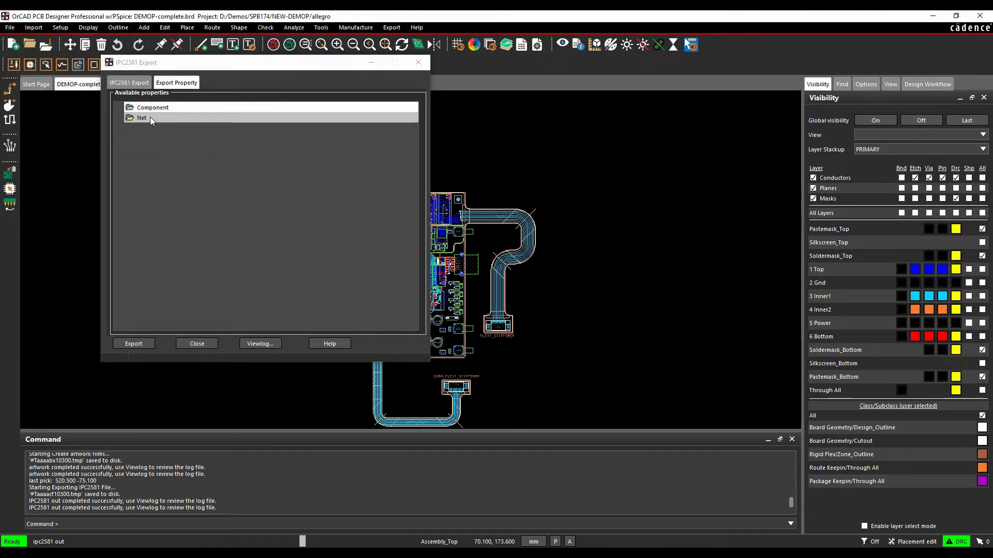
right_click(151, 117)
left_click(175, 122)
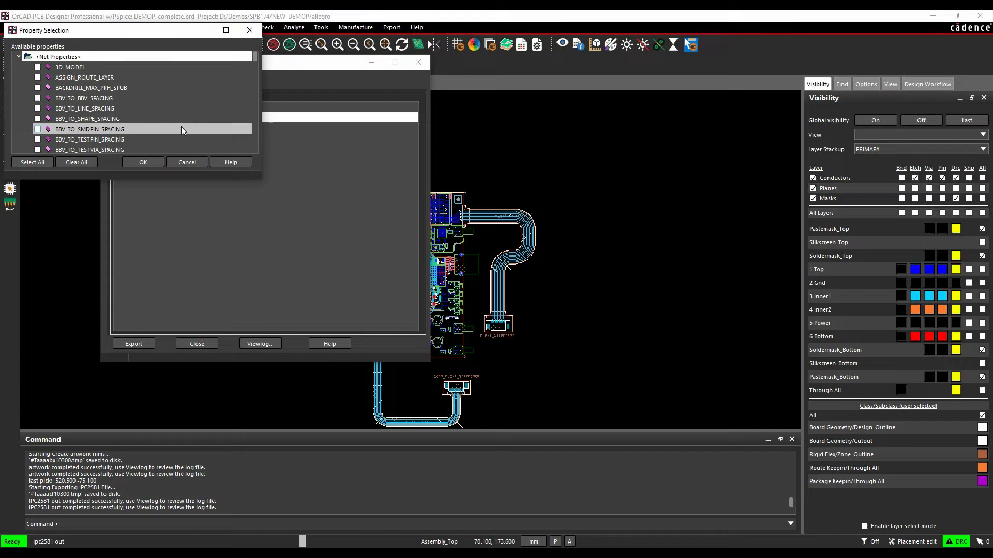
left_click(187, 162)
left_click(129, 83)
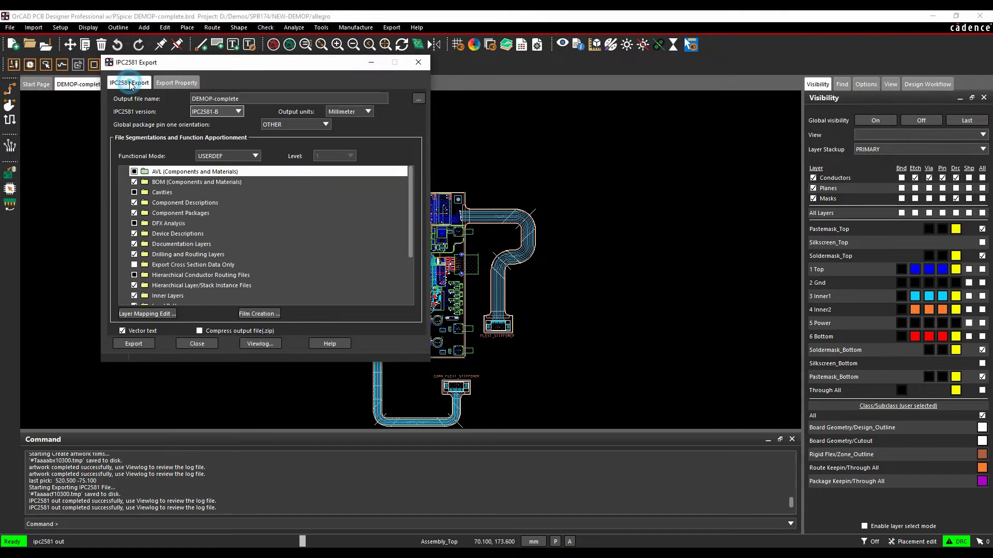
Review the artwork films for the export and accept their domain settings for Artwork, IPC2581, PDF and Visibility
left_click(260, 313)
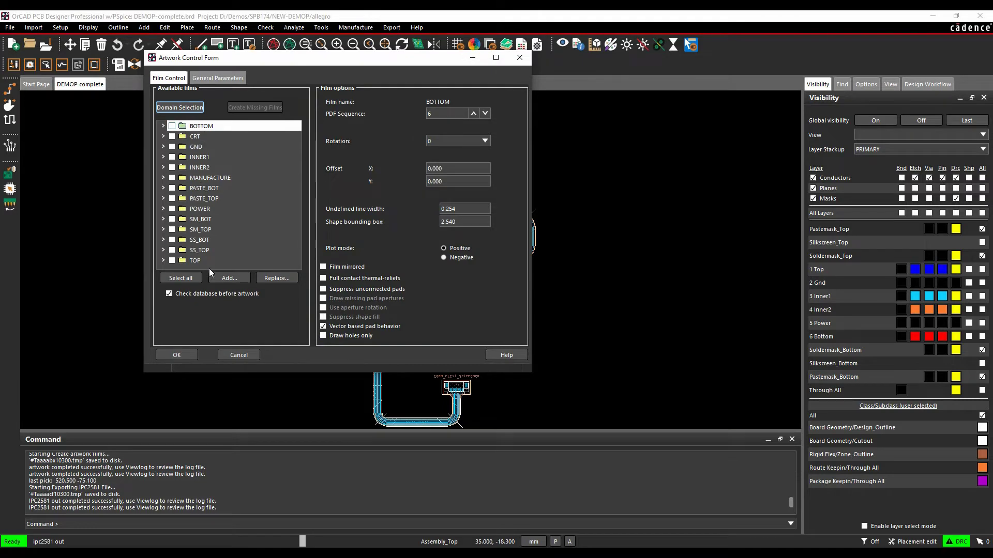
left_click(182, 106)
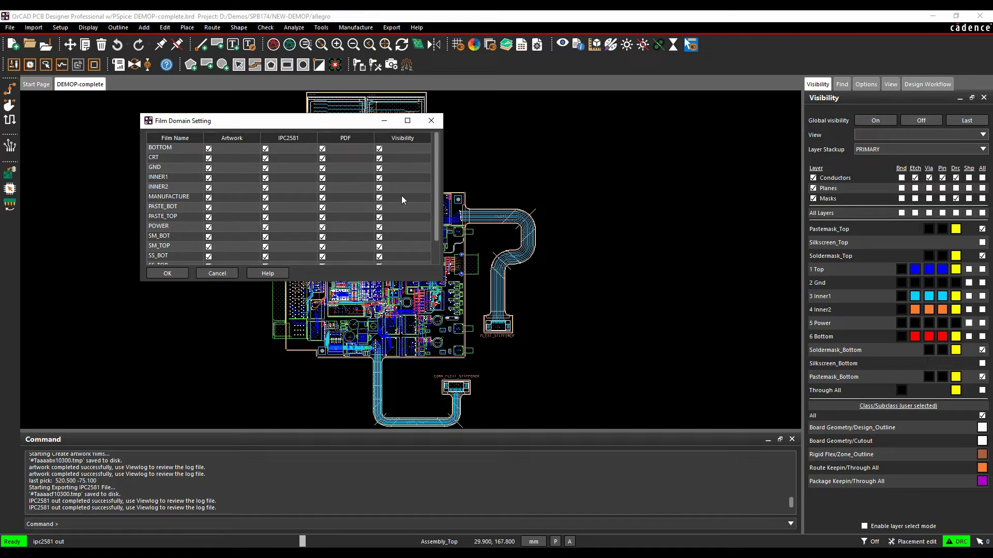
left_click(167, 273)
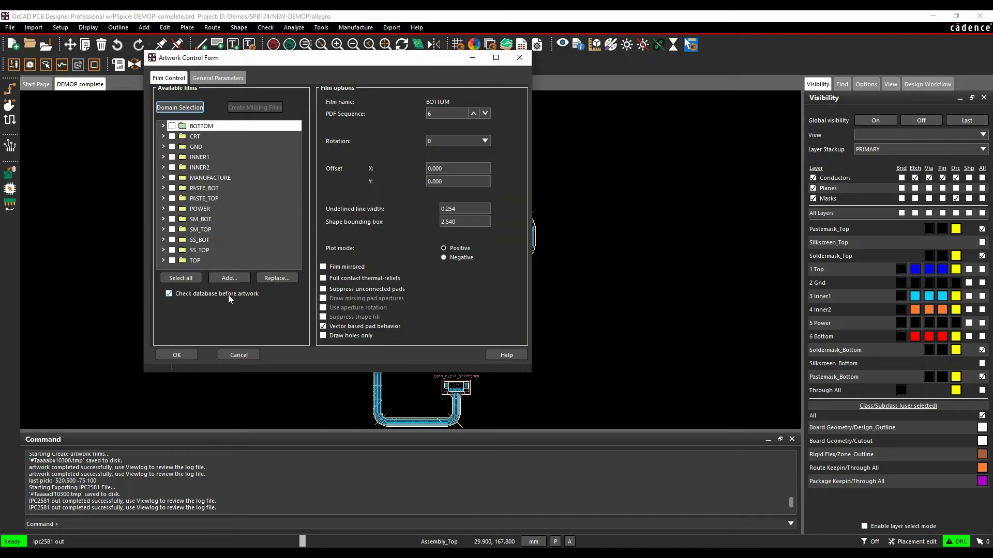
left_click(194, 352)
Review the IPC2581 layer mapping of the artwork films and accept it
left_click(149, 287)
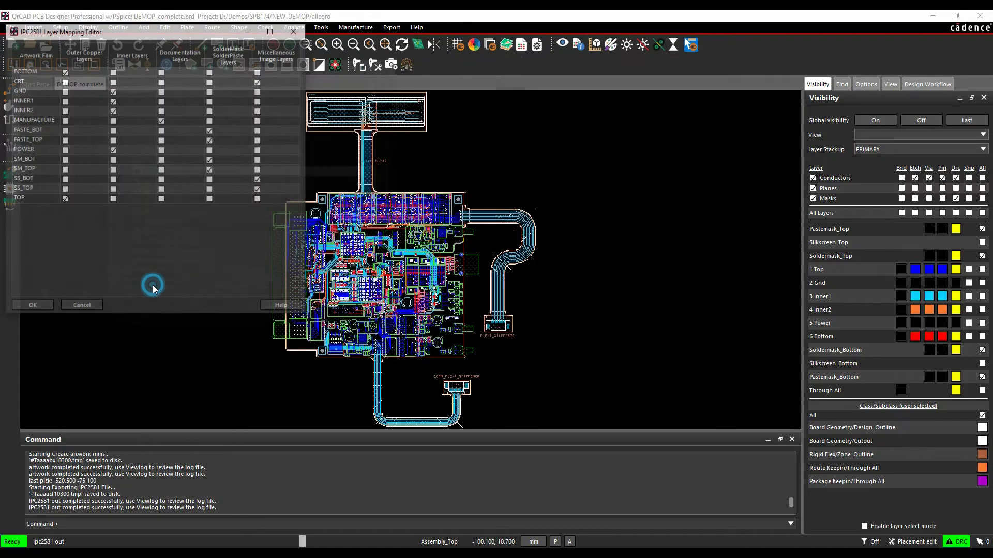
left_click_drag(170, 37, 297, 84)
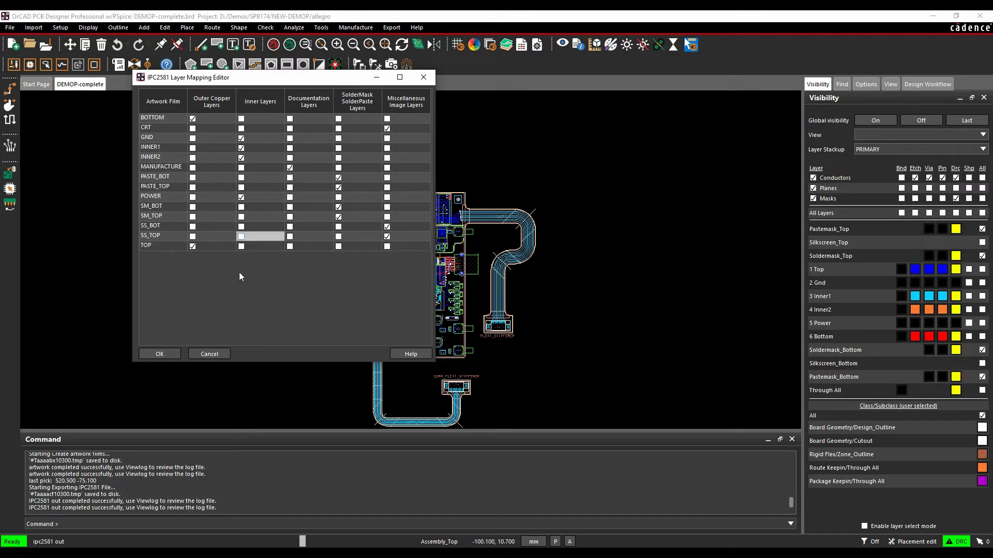
left_click(163, 353)
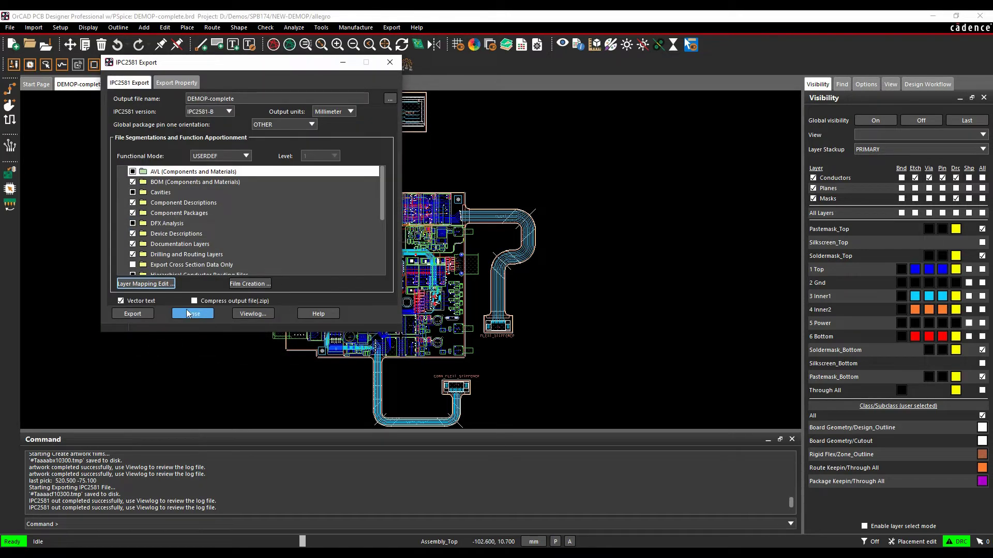
Export the IPC-2581 file, look over the export log, and close the log and the export dialog
left_click(136, 314)
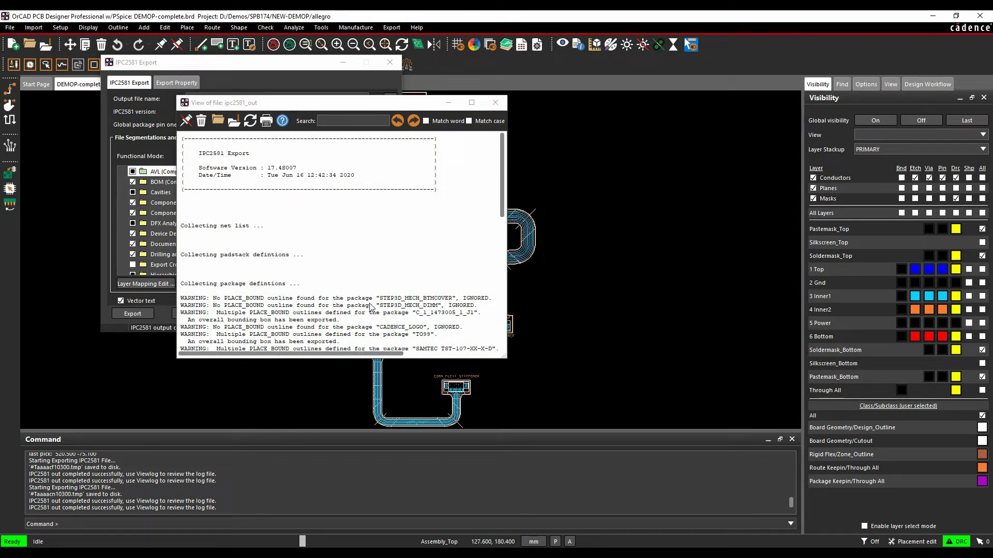
scroll(369, 307, "down", 3)
scroll(369, 306, "up", 3)
left_click(495, 102)
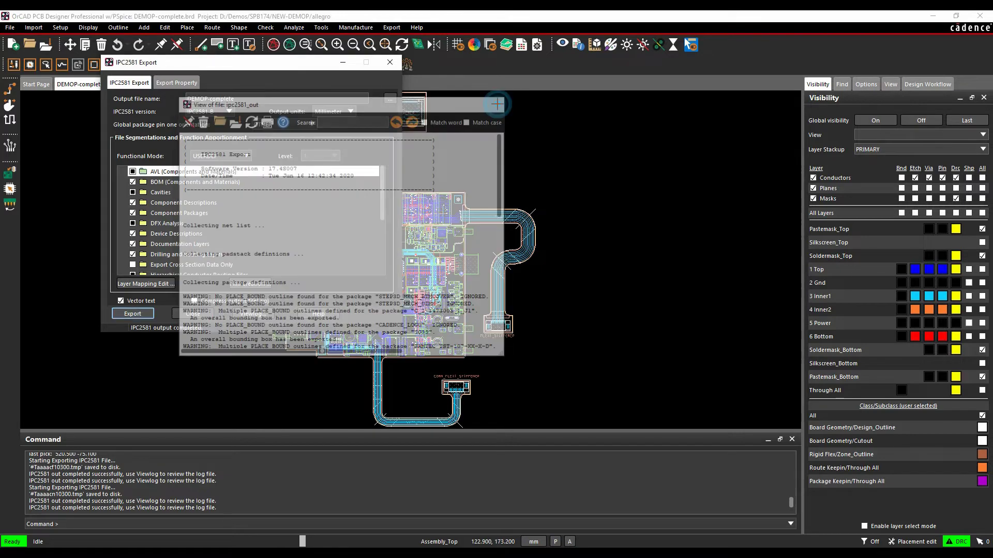
left_click(186, 314)
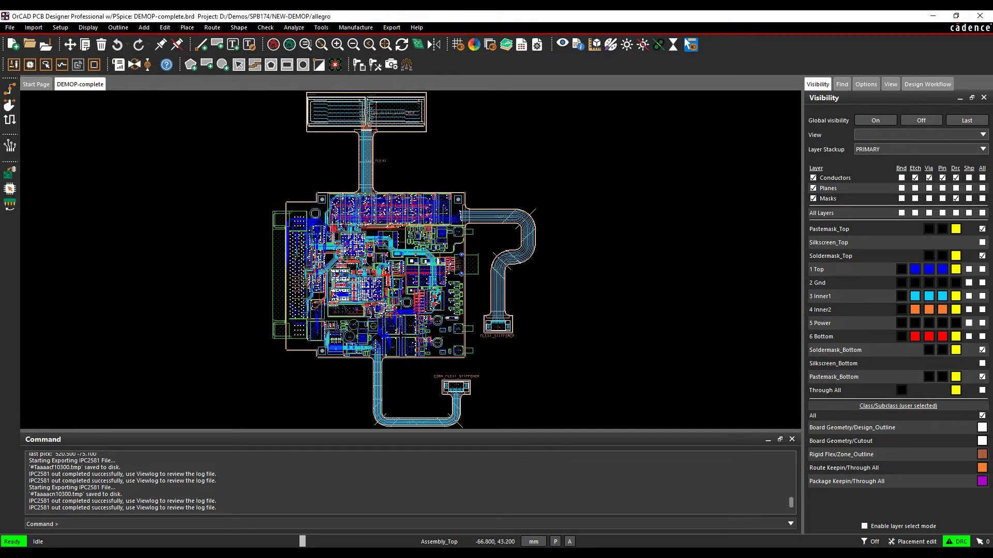
Locate the exported DEMOP-complete.xml in the project's allegro folder in File Explorer
left_click_drag(992, 78, 261, 27)
left_click(262, 307)
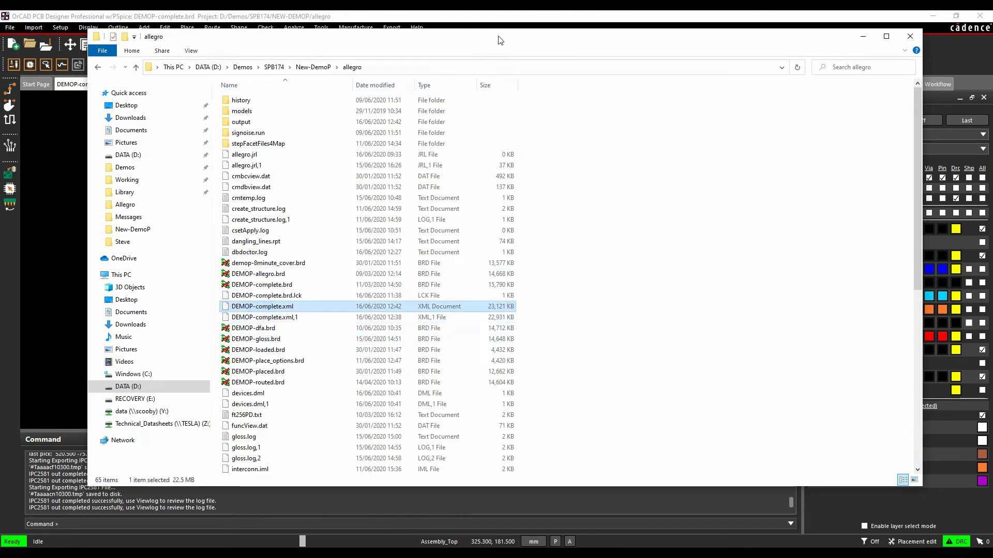
left_click_drag(500, 40, 992, 40)
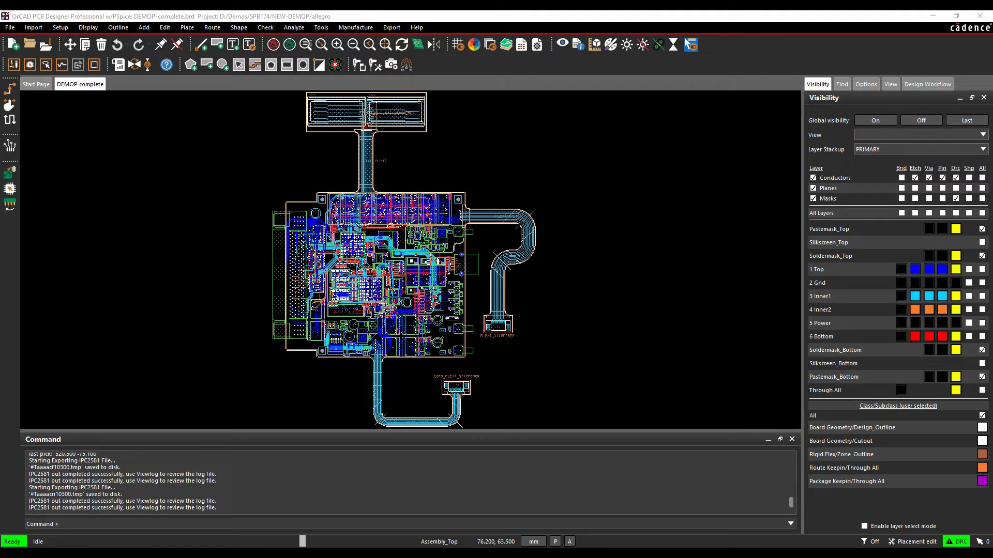
Hide all layers of the board and show only the Top layer
left_click(917, 120)
left_click(982, 270)
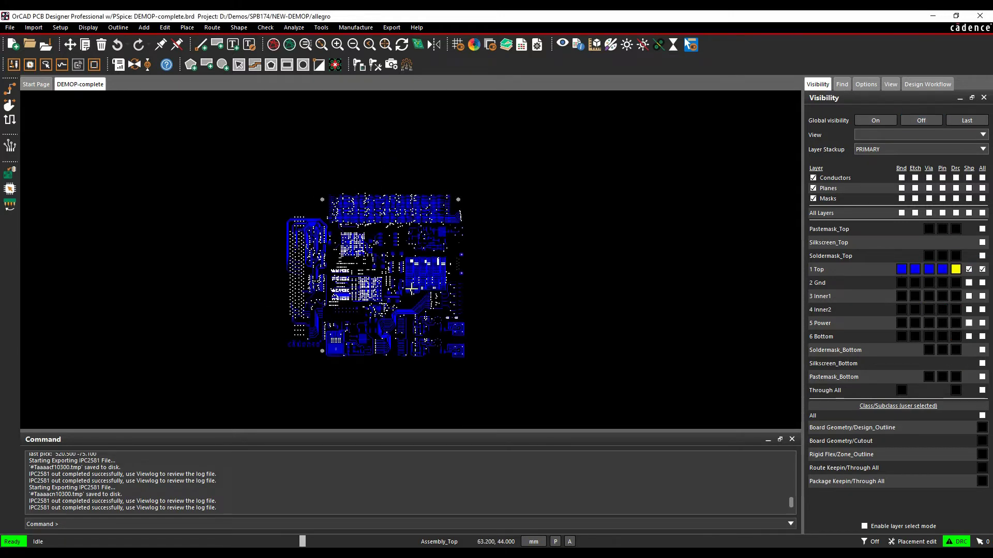
Reroute the outermost VDX7 trace on the Top layer with a detour away from the bus, rejoining its horizontal section
scroll(411, 311, "up", 5)
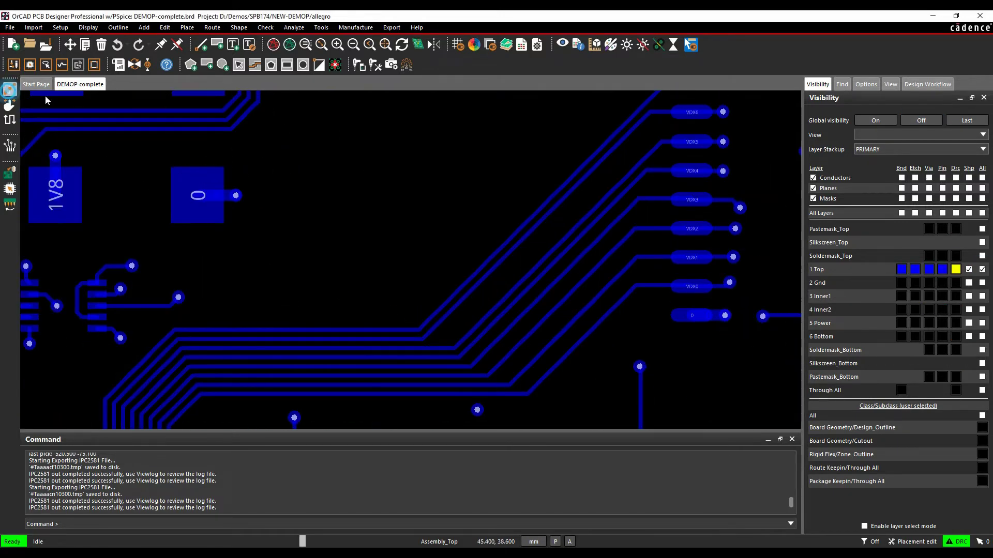
left_click(9, 89)
left_click(585, 160)
left_click(375, 206)
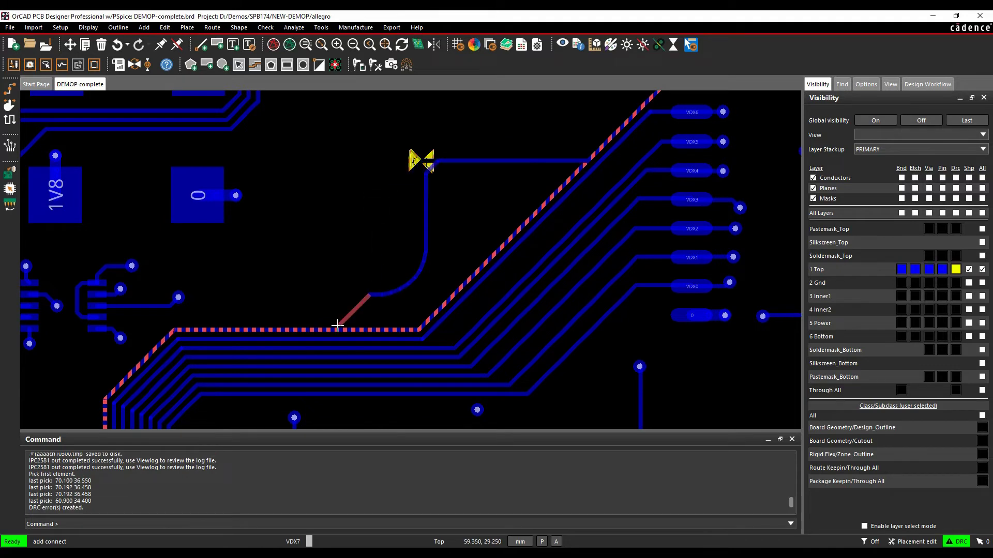
left_click(335, 328)
Reroute the VDX6 trace on the Top layer with a detour inside the VDX7 detour, rejoining its horizontal section
left_click(575, 190)
left_click(572, 187)
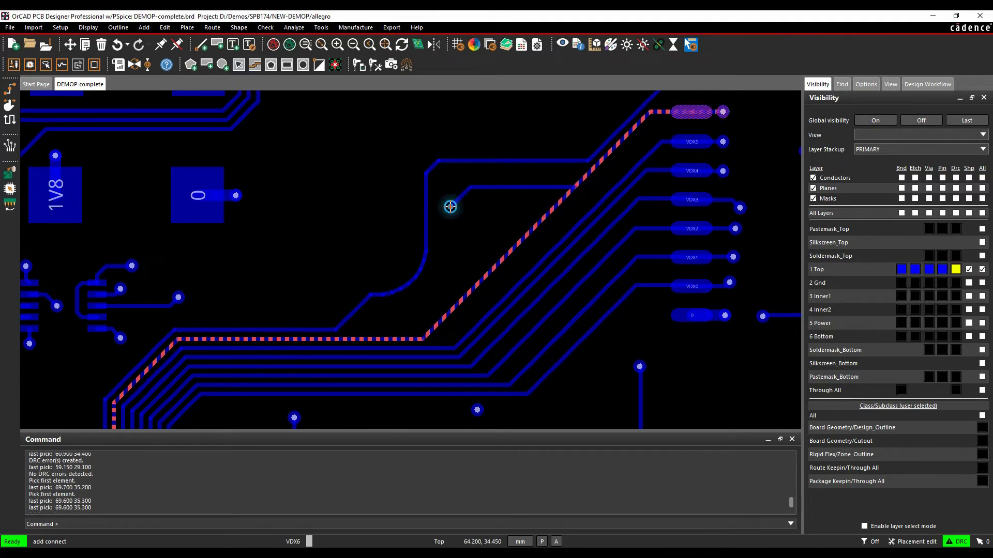
left_click(447, 207)
left_click(439, 284)
left_click(385, 335)
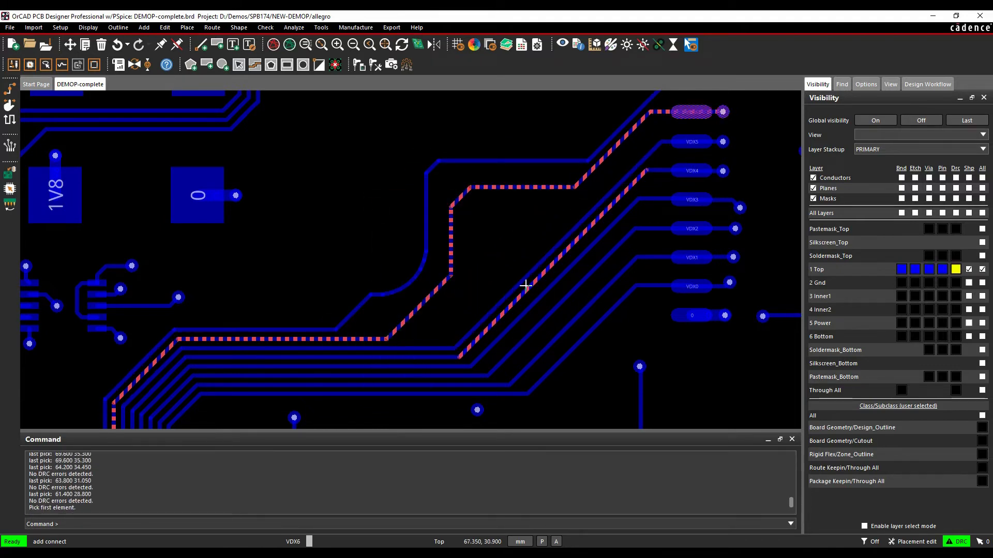
Reroute the diagonal part of the VDX5 trace with a short horizontal jog back to its horizontal section, and finish routing
left_click(530, 266)
left_click(531, 264)
left_click(412, 345)
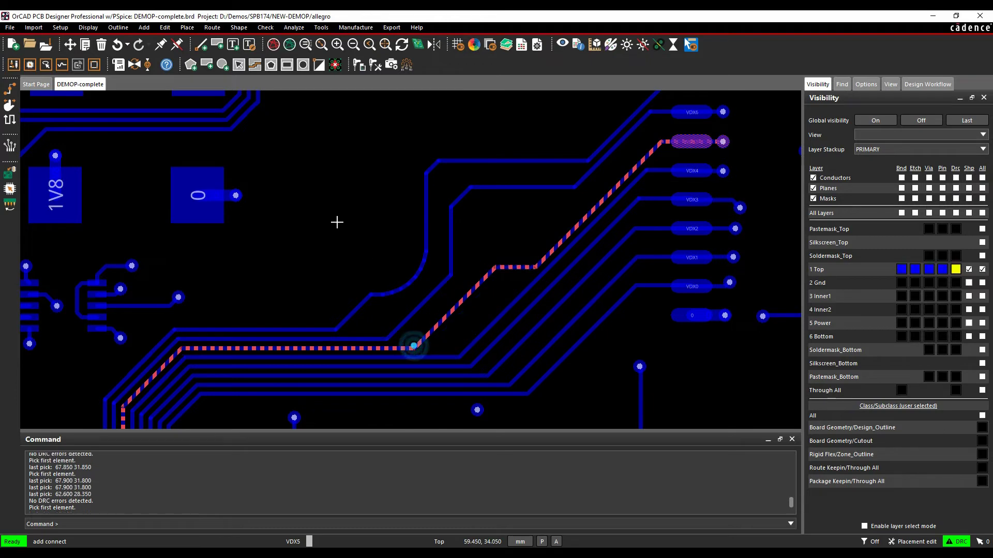
right_click(283, 284)
left_click(294, 290)
left_click(245, 271)
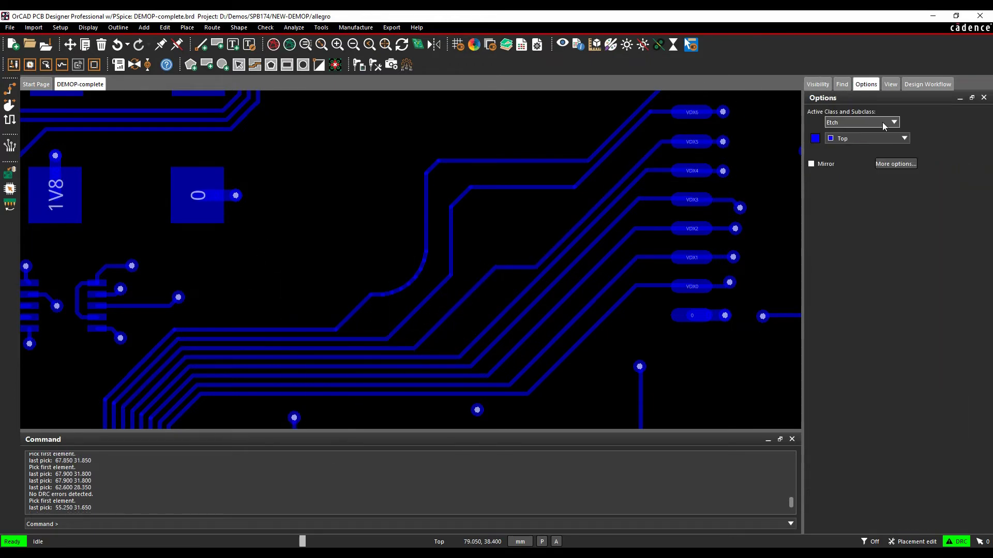
Import DEMOP-complete.xml from the project's allegro folder as IPC-2581 data with only the layer features
left_click(34, 28)
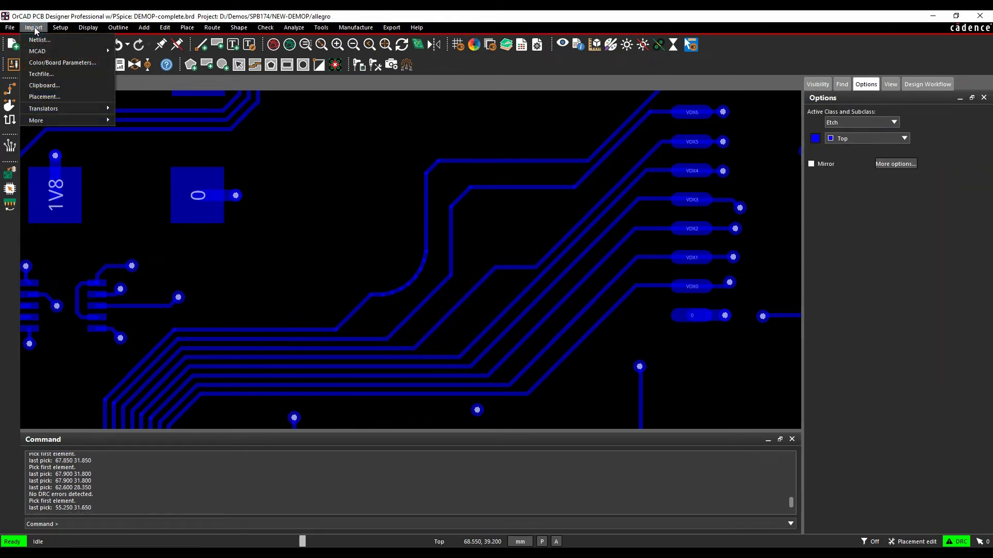
mouse_move(45, 127)
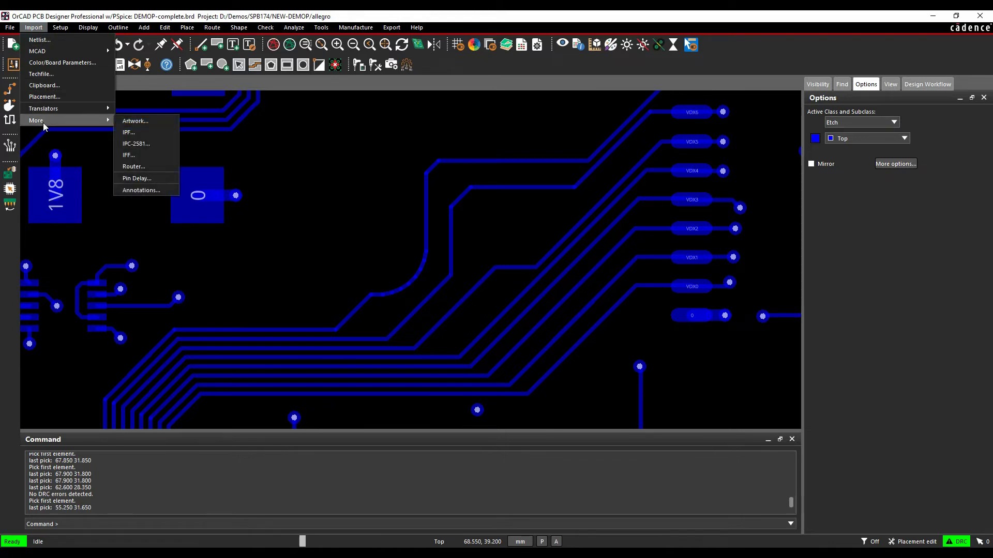
left_click(156, 142)
left_click(254, 48)
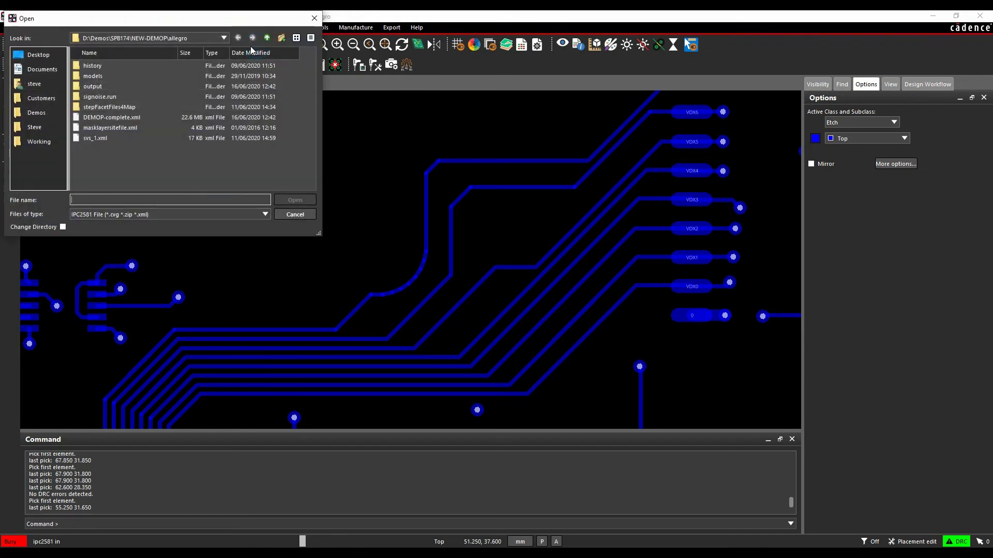
left_click(111, 117)
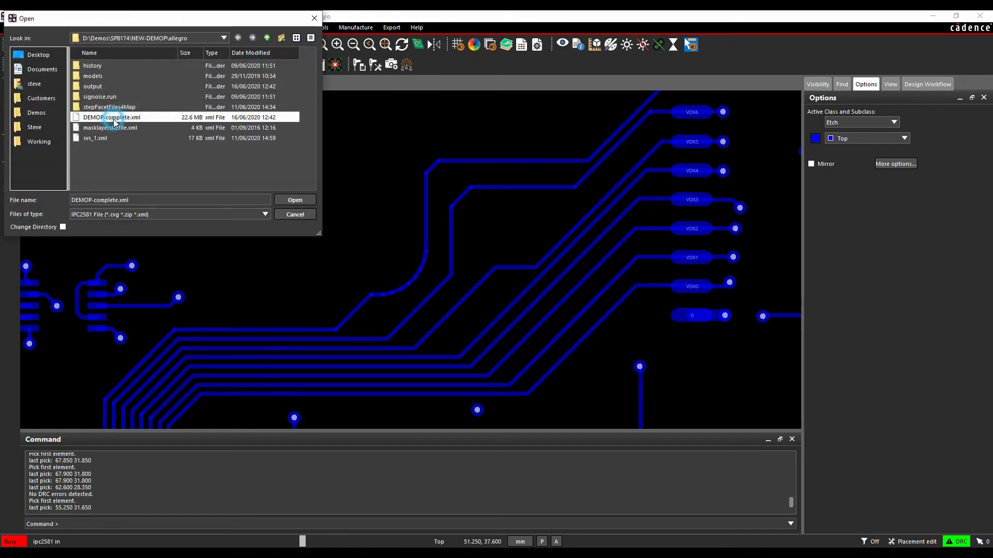
left_click(302, 200)
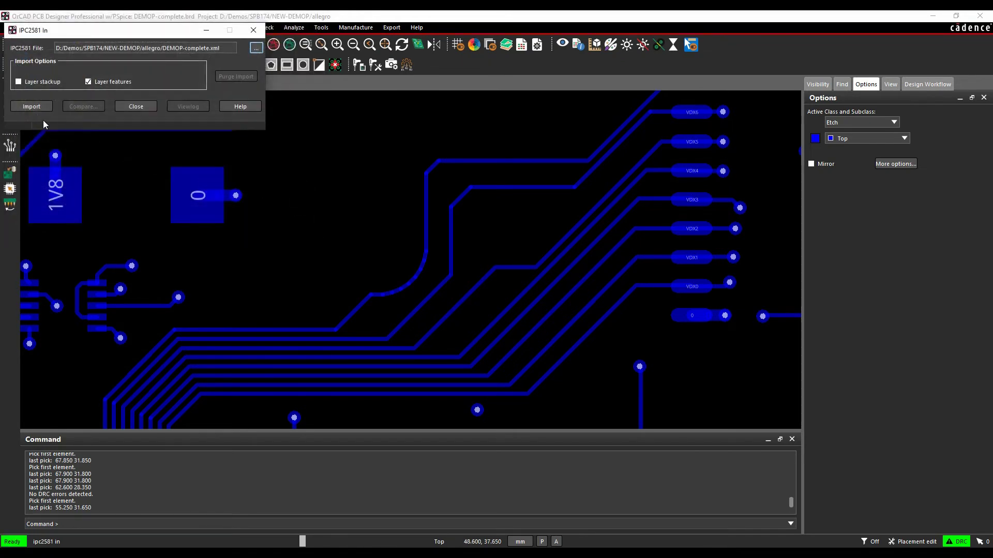
left_click(31, 106)
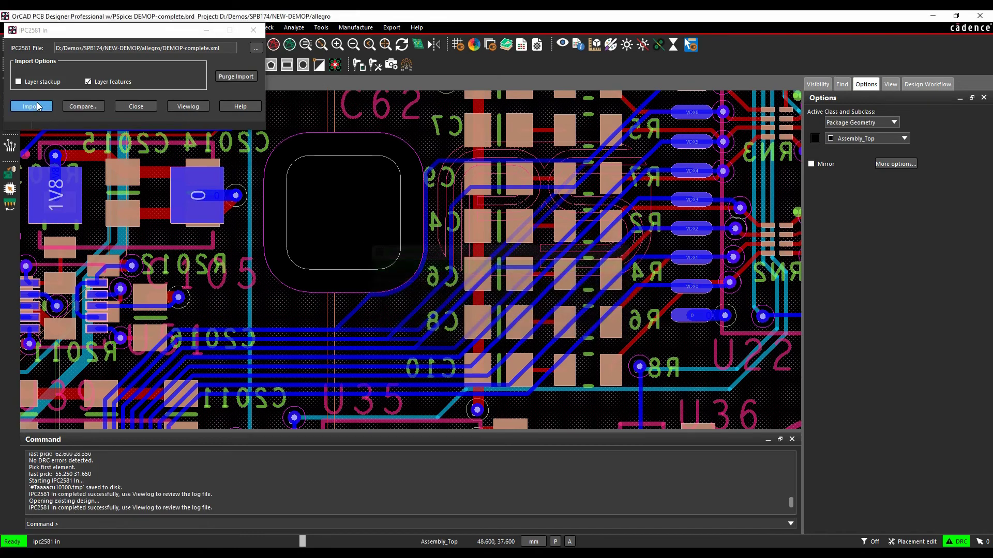
Open the IPC-2581 comparison and switch off the visibility of all IPC and film layers
left_click(83, 106)
left_click_drag(145, 30, 549, 99)
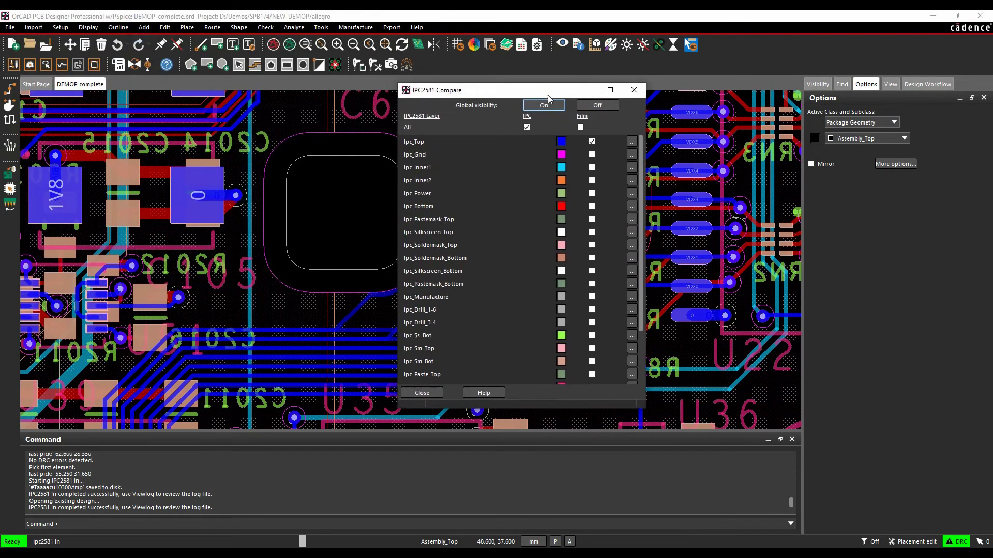
left_click(600, 106)
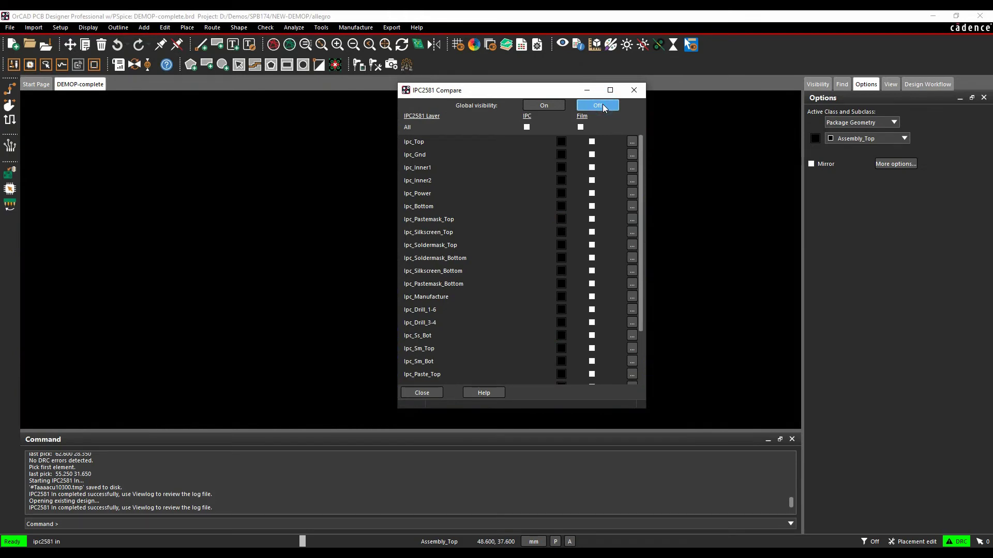
Show and hide all imported IPC layers, and do the same for all film layers, to view each set separately
left_click(527, 127)
left_click(527, 127)
left_click(580, 128)
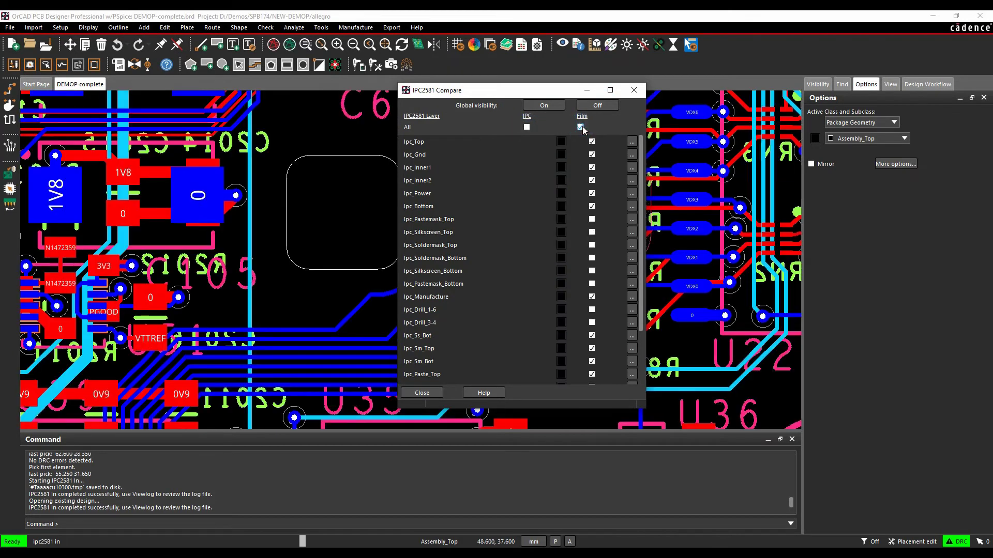
left_click(580, 127)
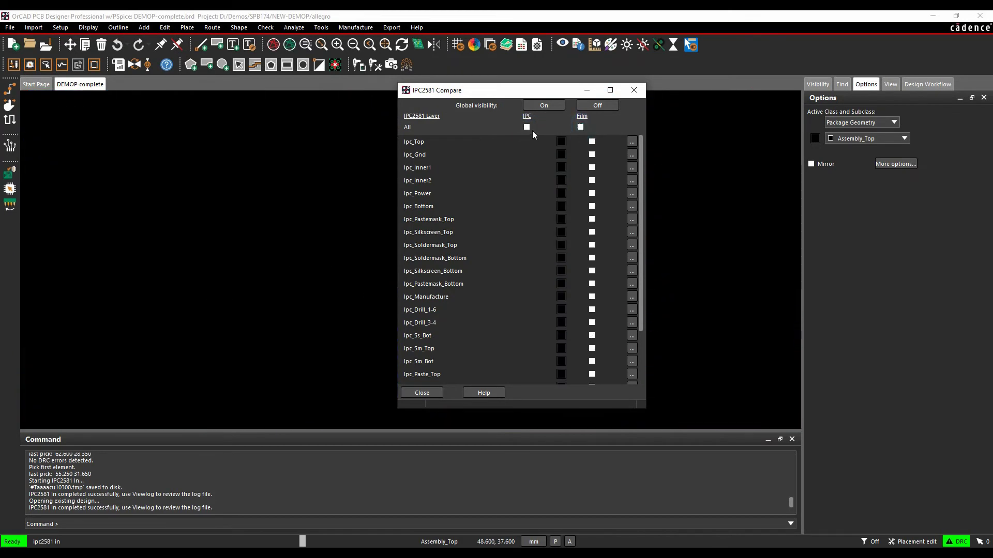
Show the Ipc_Top layer together with its film, assign yellow to Ipc_Top, and close the comparison
left_click(562, 141)
left_click(592, 142)
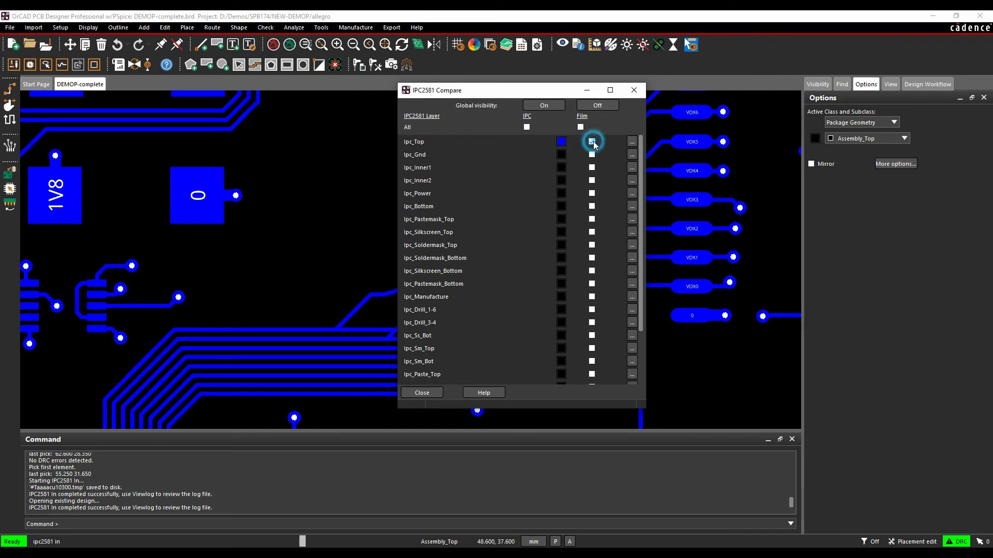
left_click(564, 144)
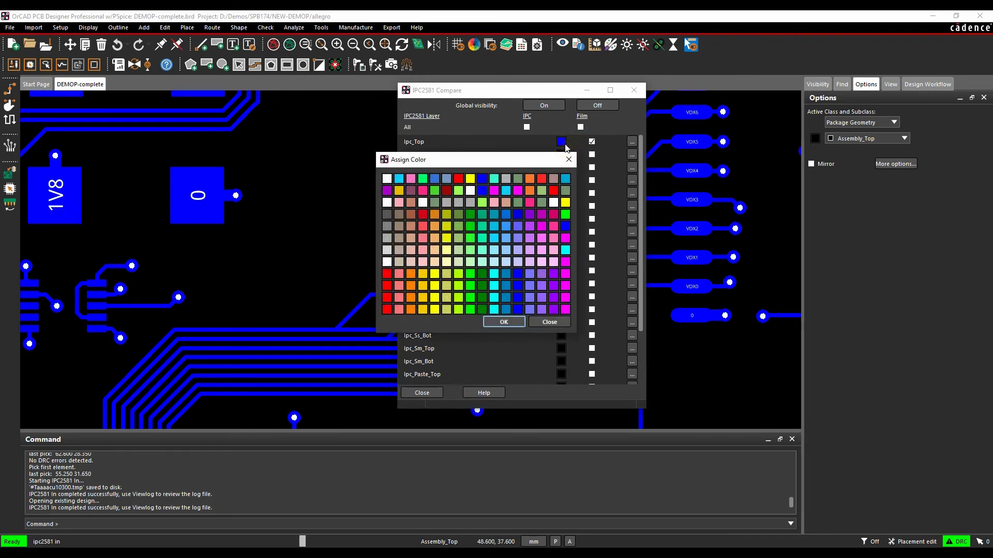
double_click(471, 182)
left_click(422, 393)
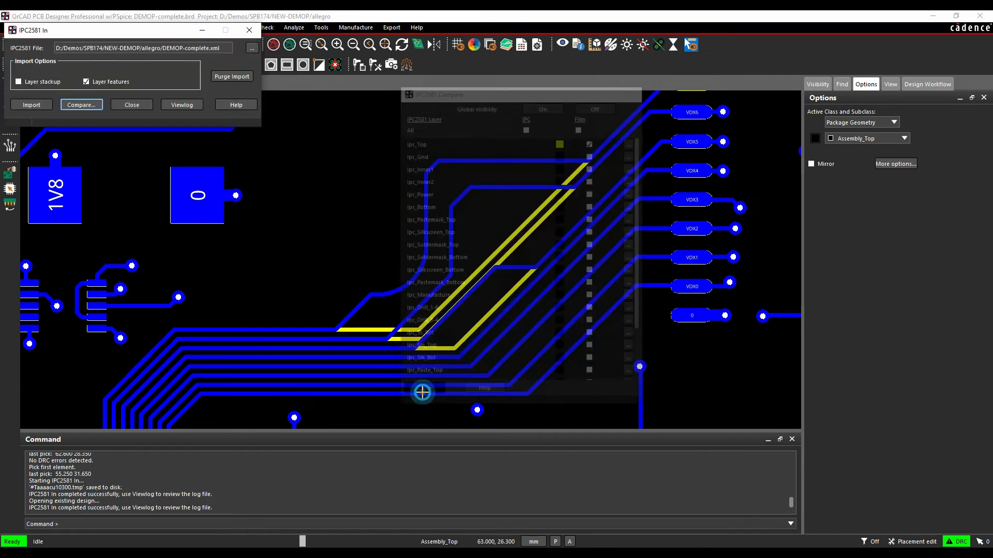
Reopen the comparison and toggle the Top film and the IPC layers to compare the rerouted traces with the imported Ipc_Top data
left_click(90, 105)
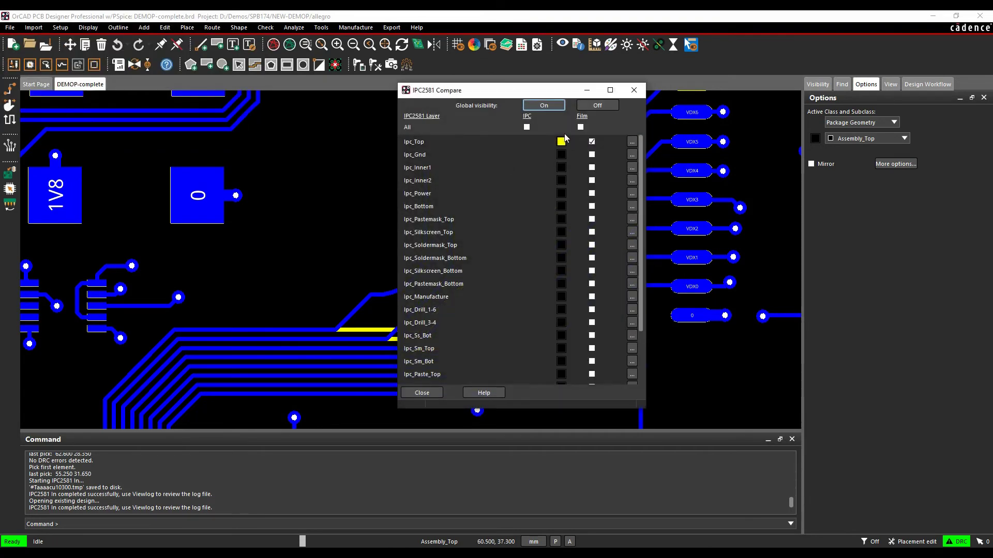
left_click_drag(535, 94, 209, 97)
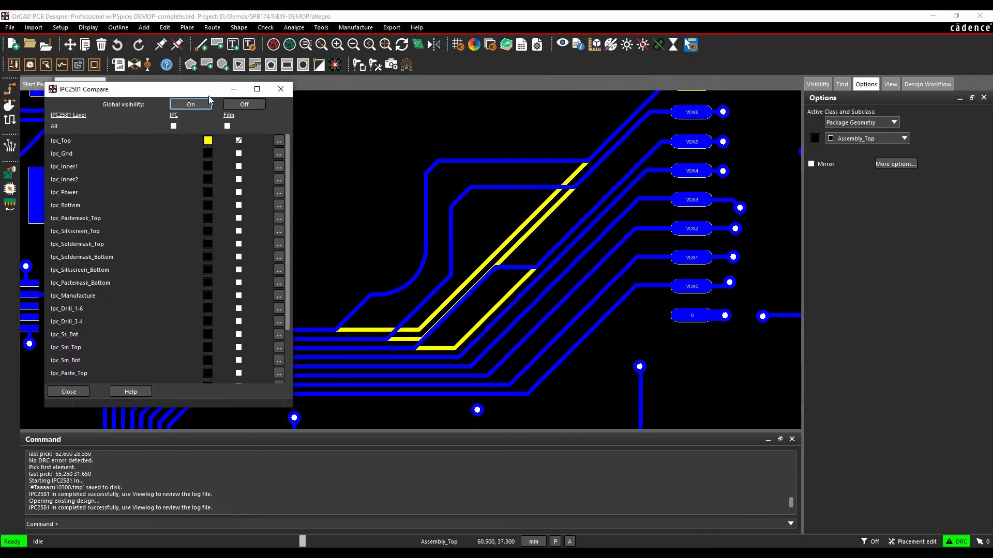
left_click(238, 141)
left_click(238, 140)
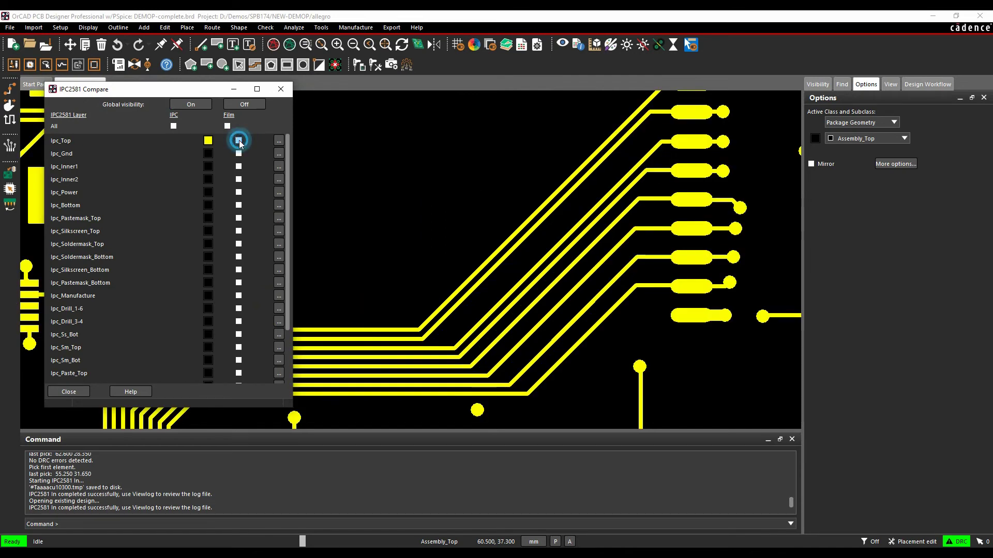
left_click(174, 126)
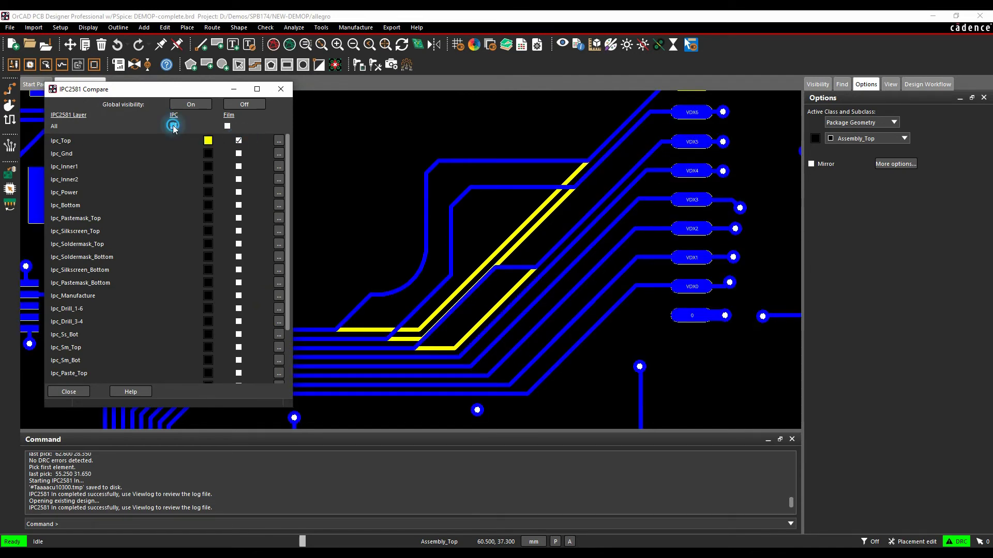
left_click(173, 127)
left_click(173, 126)
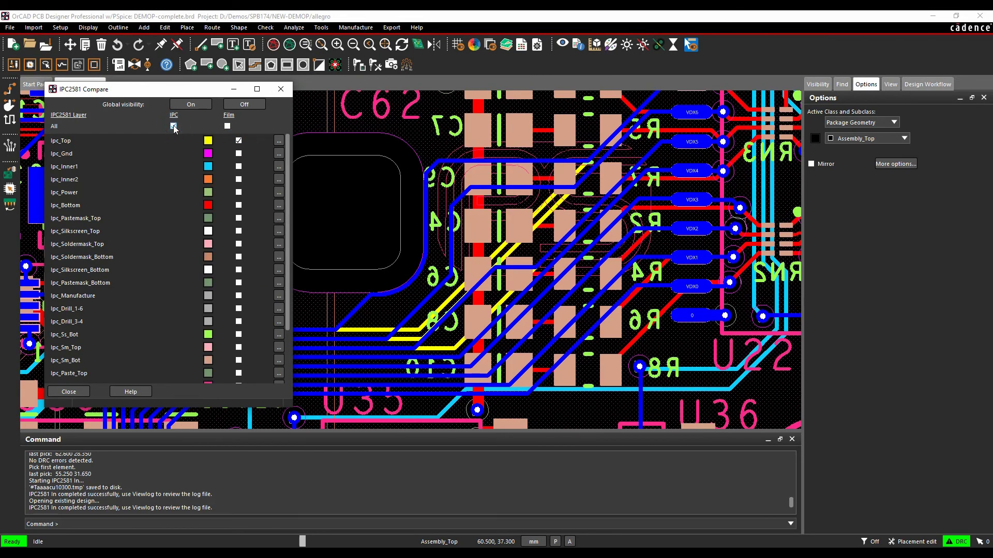
left_click(173, 127)
left_click(207, 140)
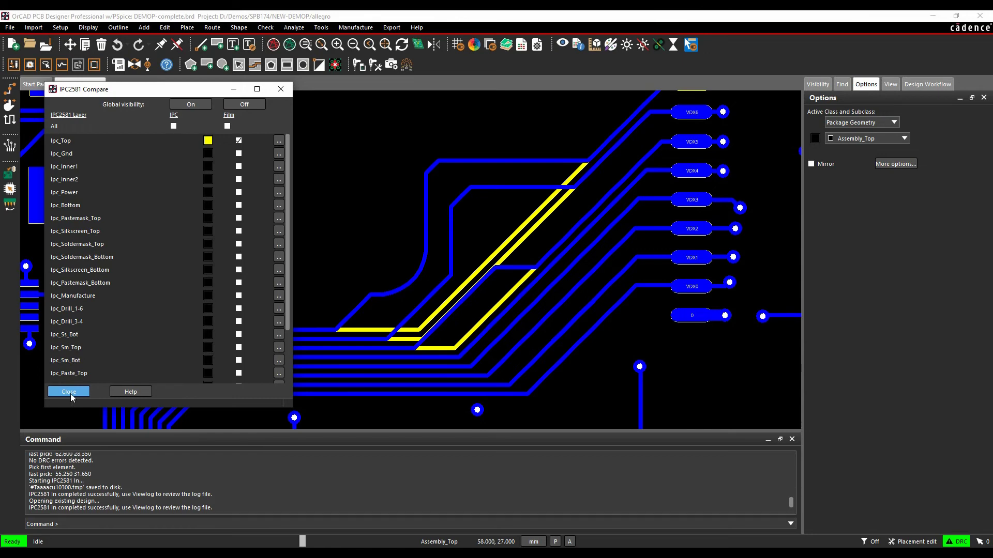
Look through the imported Ipc layers in the Manufacturing class of the Color Dialog, and cancel the dialog without changes
left_click(474, 44)
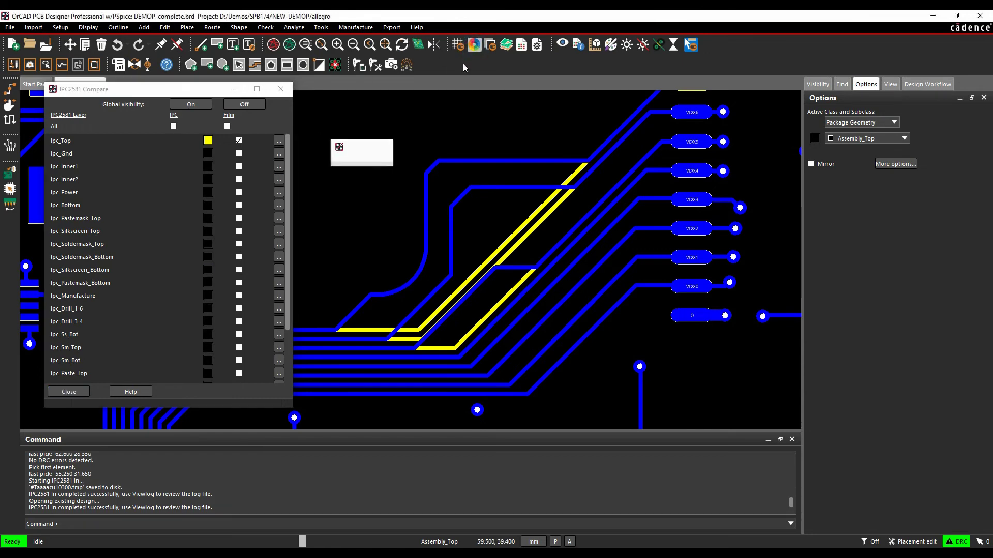
left_click(402, 87)
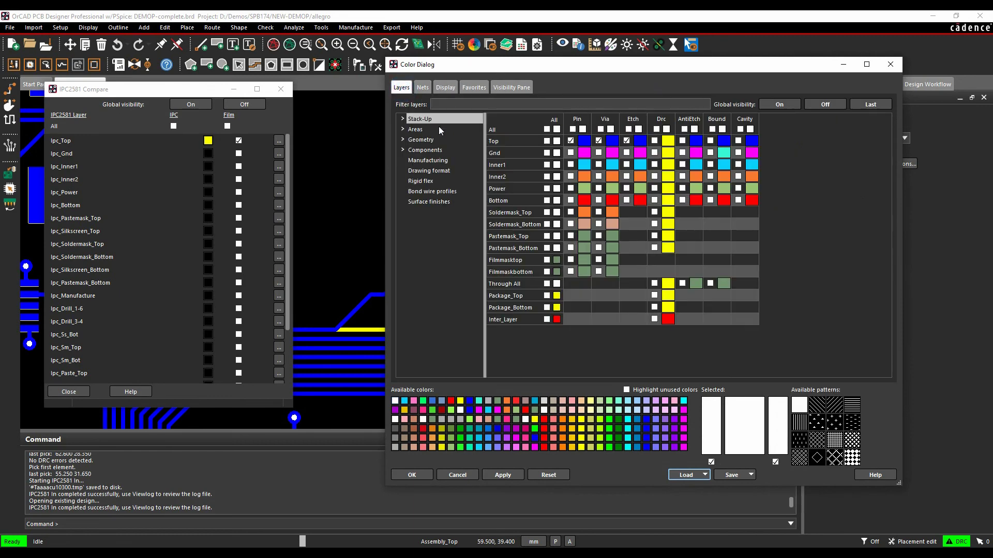
left_click(421, 162)
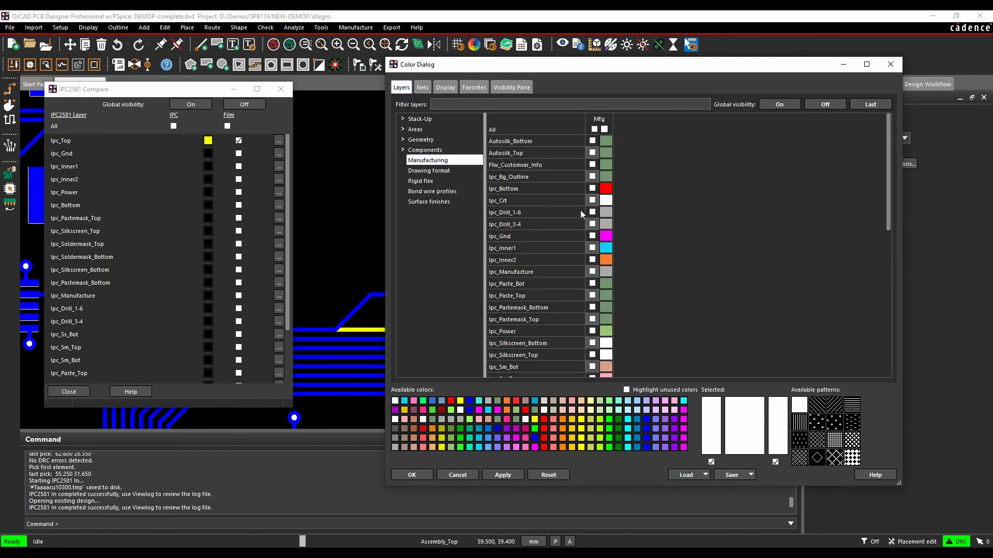
scroll(544, 237, "down", 2)
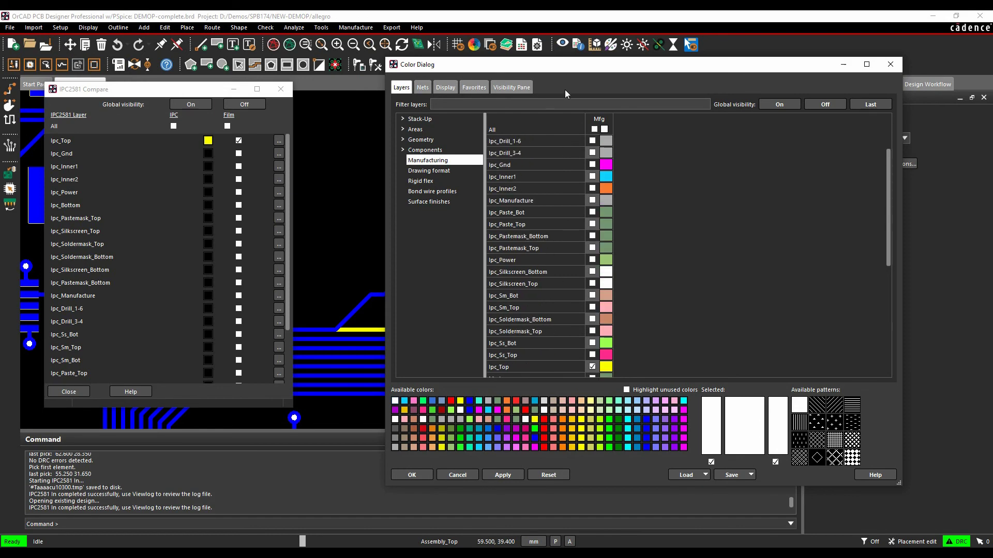
left_click(457, 475)
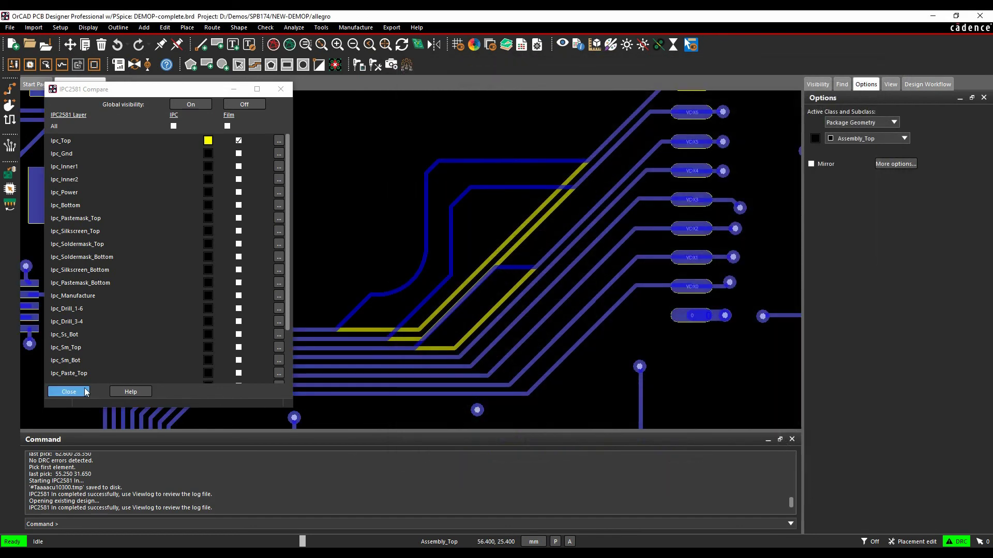
Close the comparison and start purging the imported IPC layers from the design
left_click(68, 392)
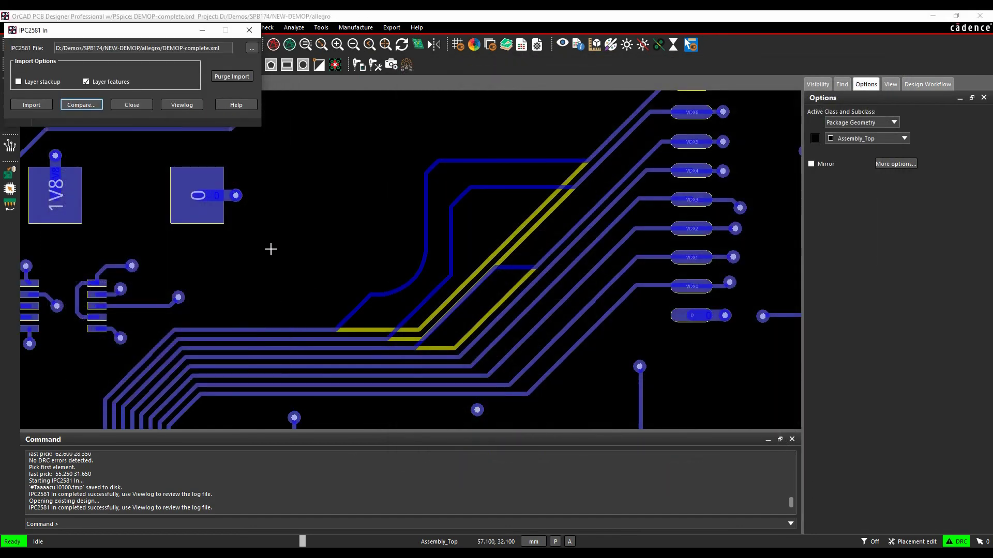
left_click(233, 77)
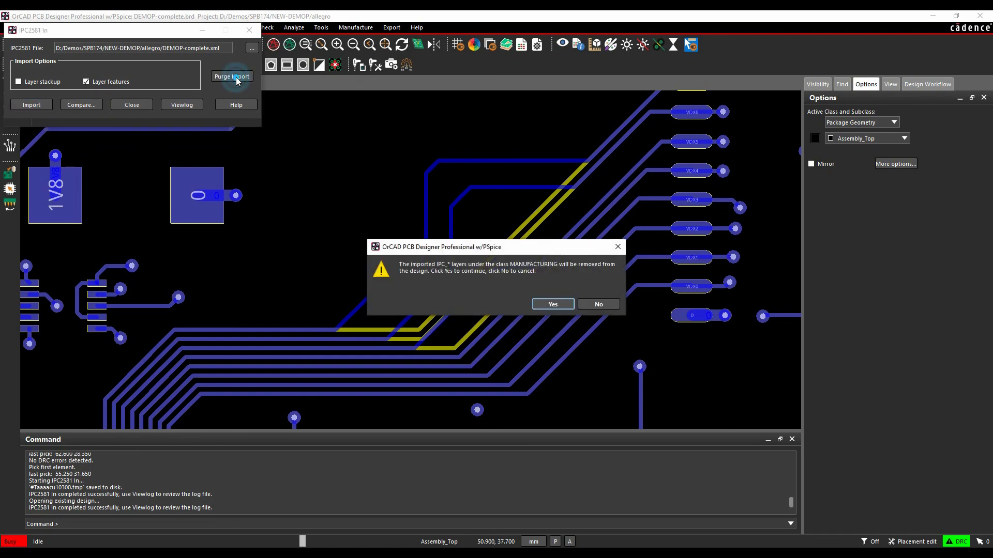